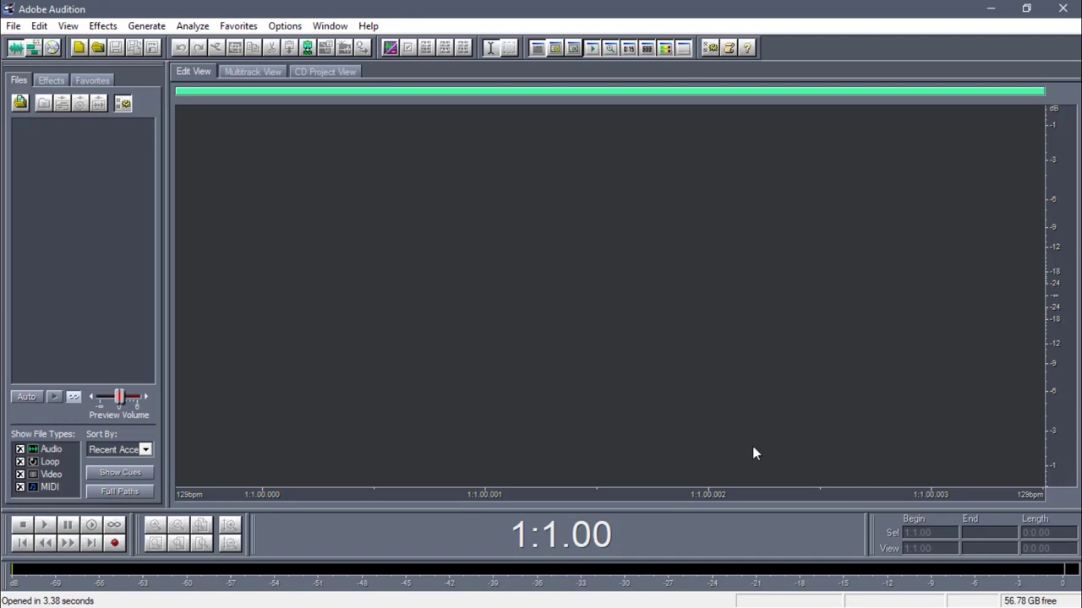
click(1058, 12)
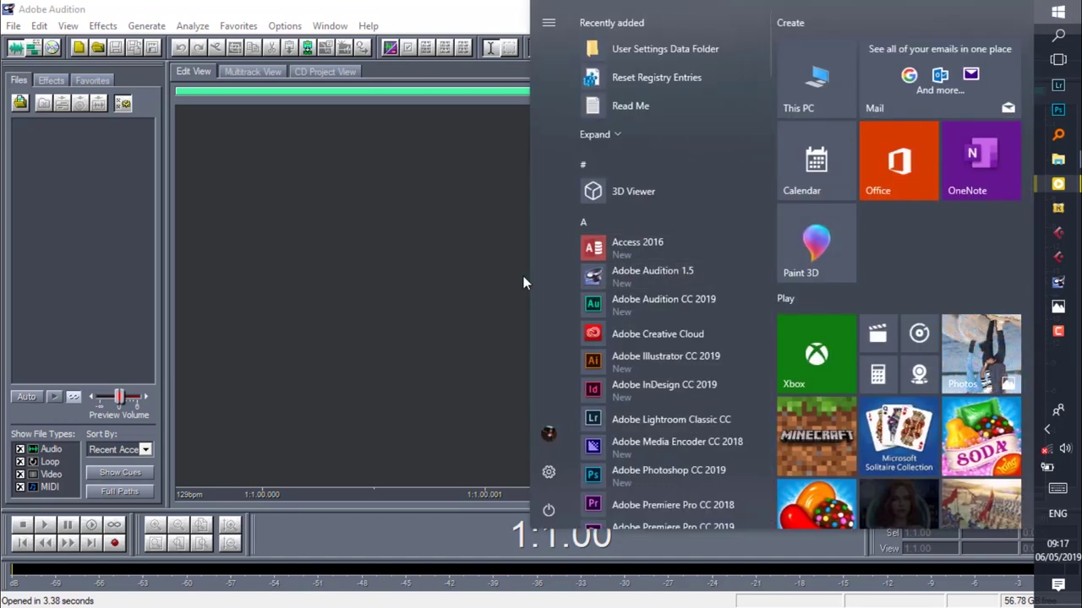
click(486, 280)
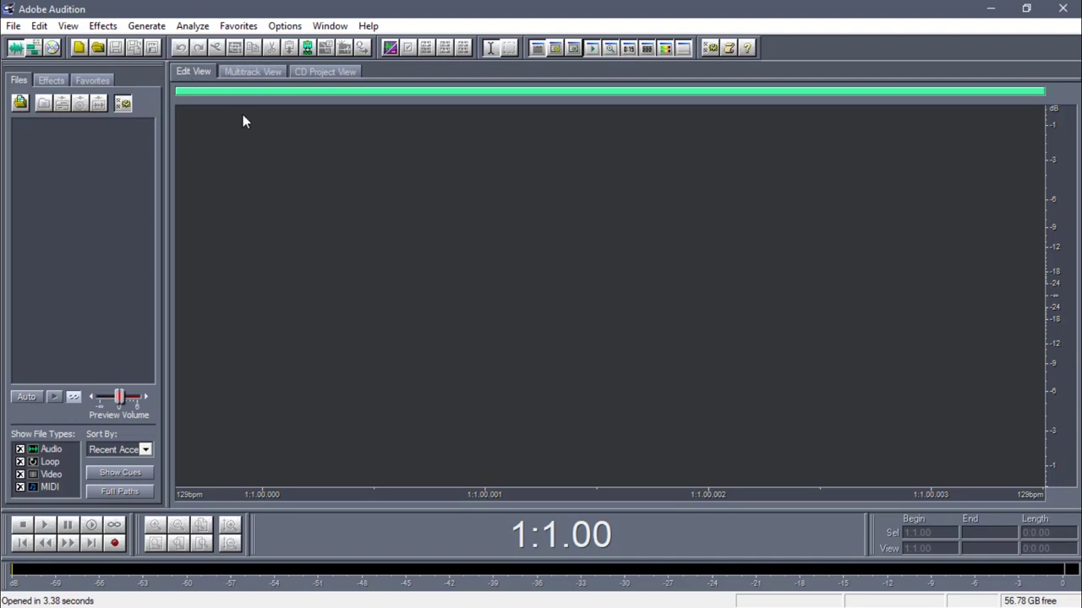
Look through the Multitrack View and CD Project View workspaces and return to Edit View.
click(251, 73)
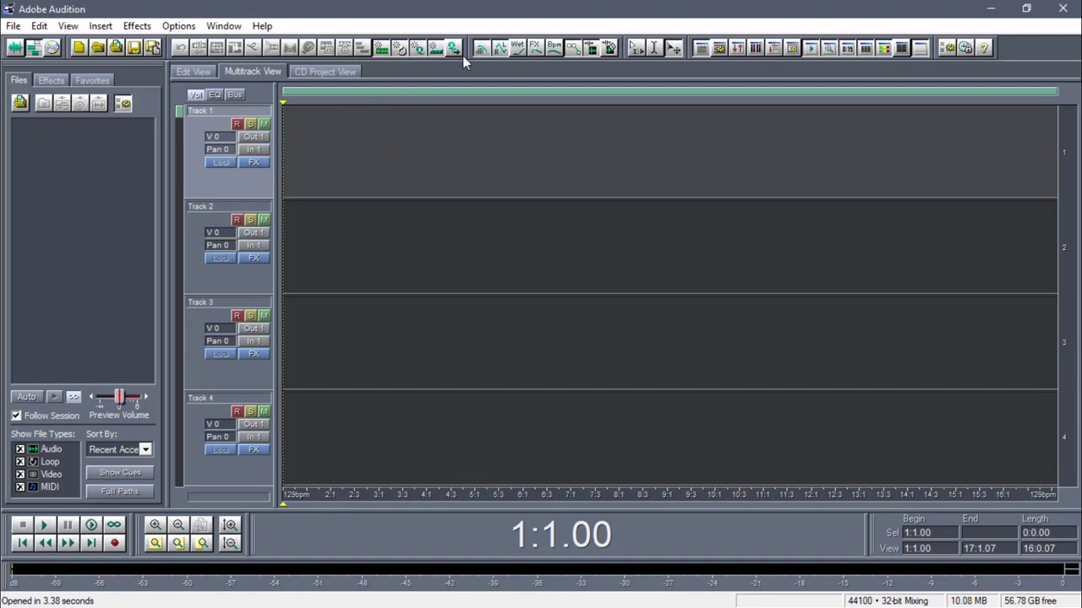
click(347, 75)
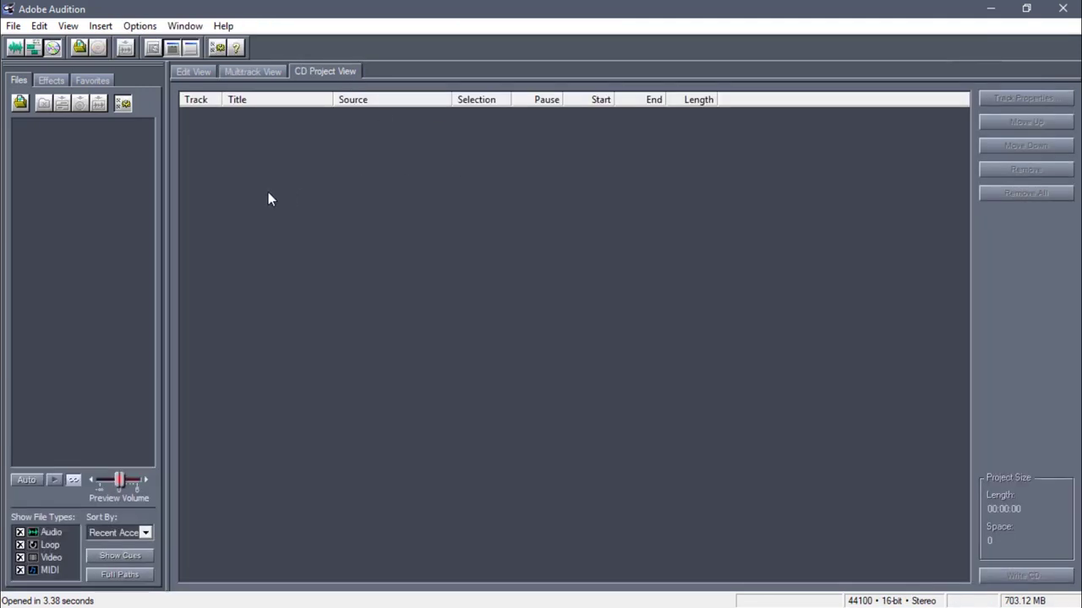
click(243, 73)
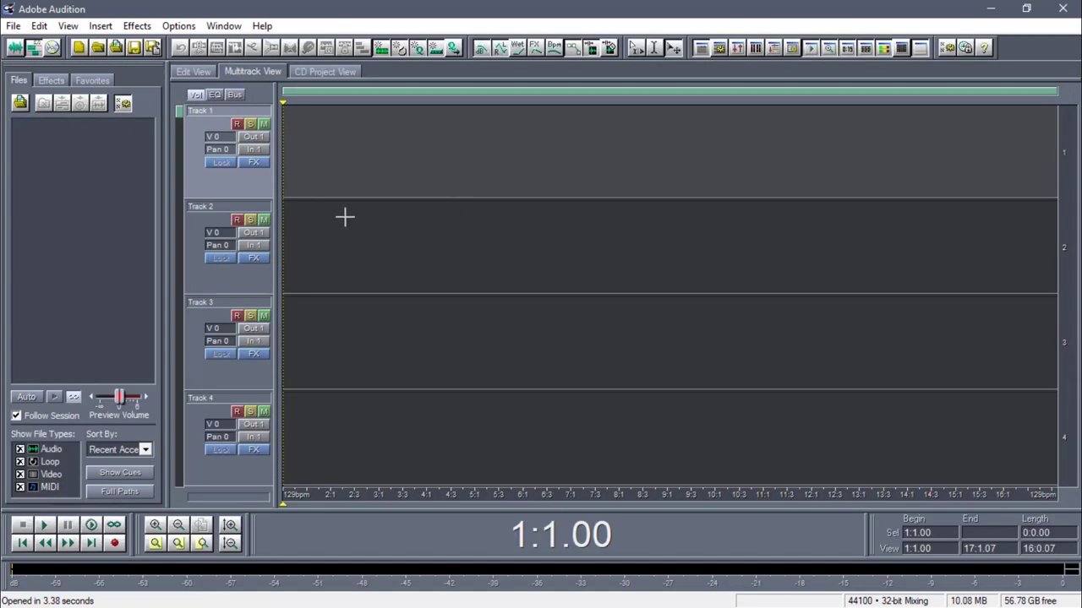
click(191, 72)
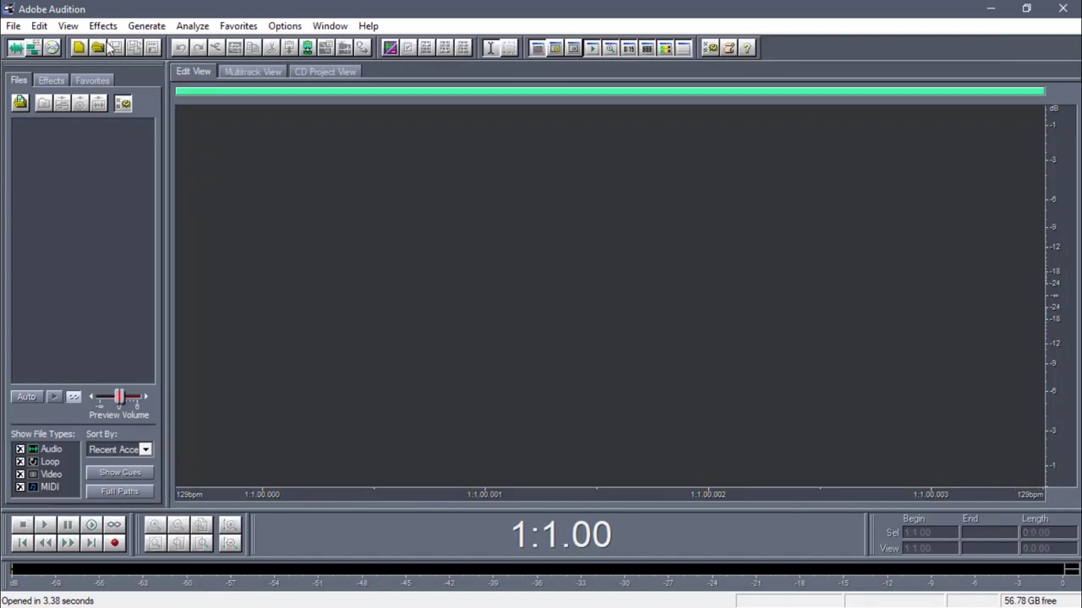
Examine the available effects, including the Amplitude category, and the favorites list, and return to the file list.
click(49, 81)
click(19, 79)
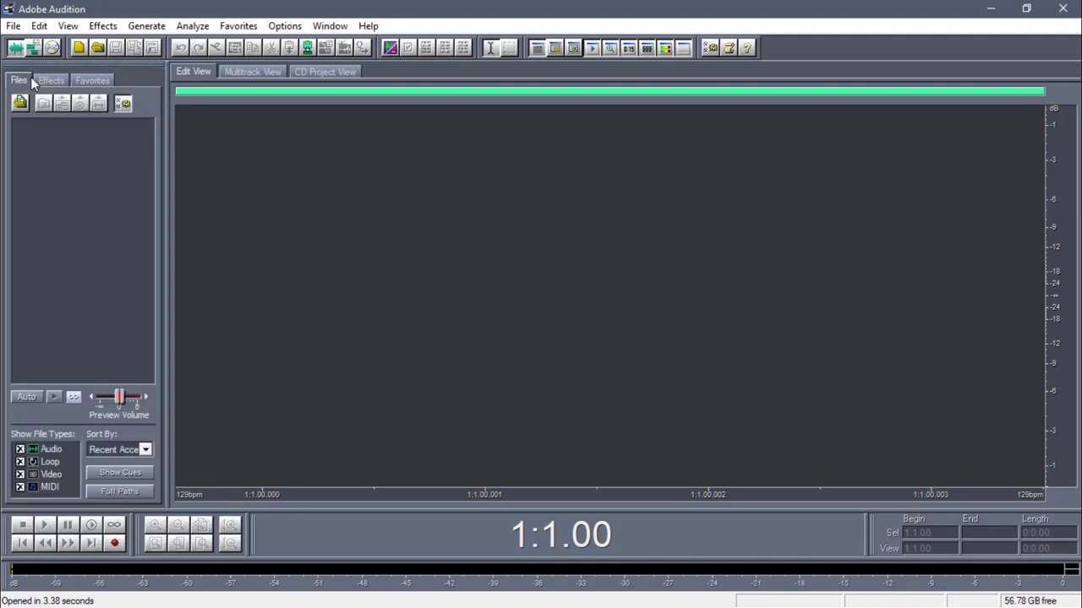
click(64, 80)
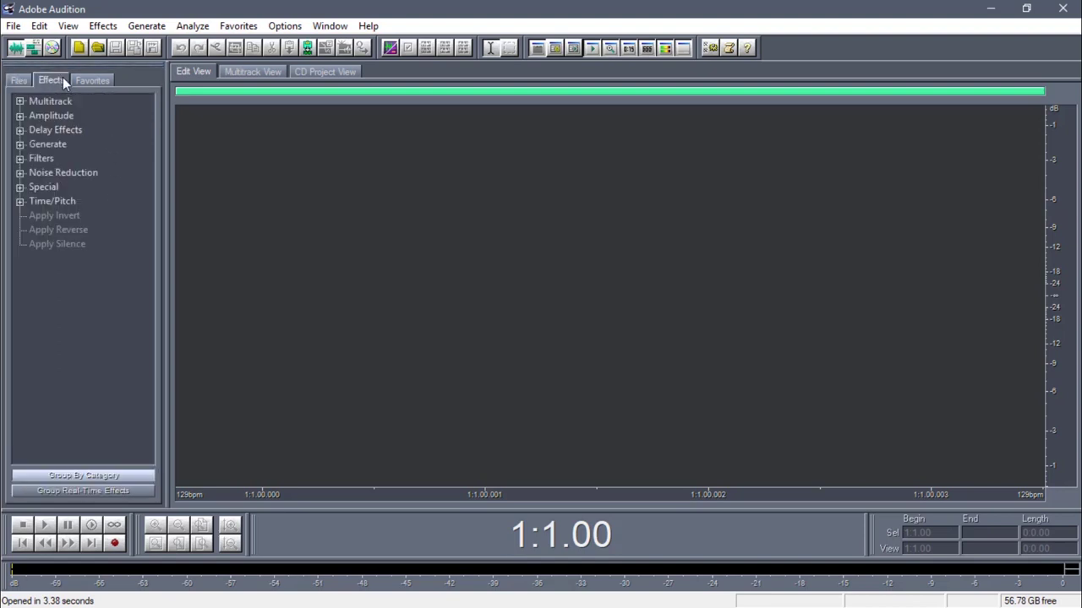
click(21, 115)
click(21, 116)
click(95, 81)
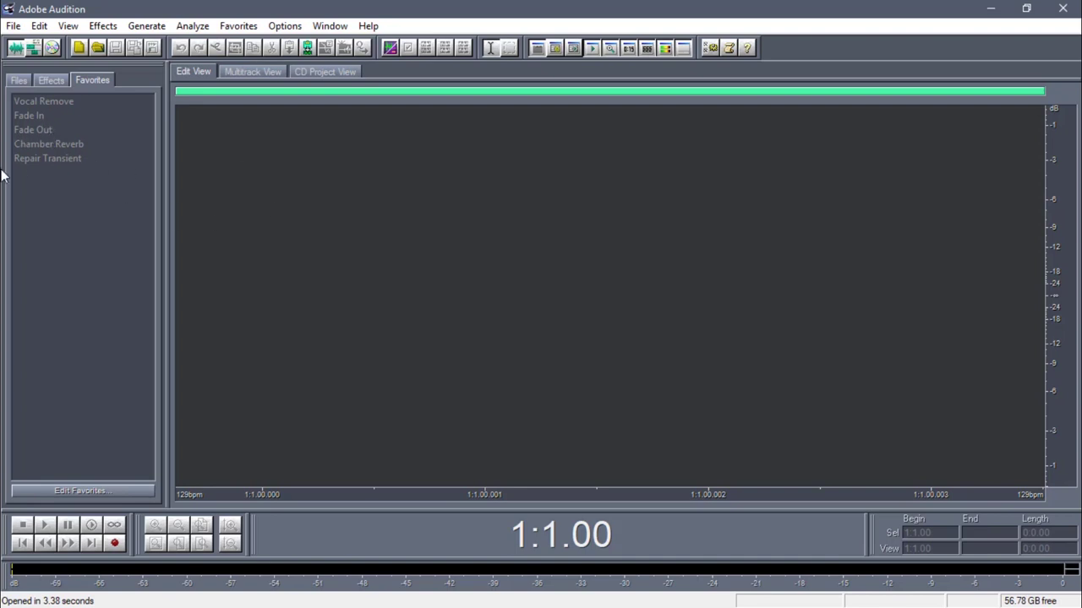
click(19, 80)
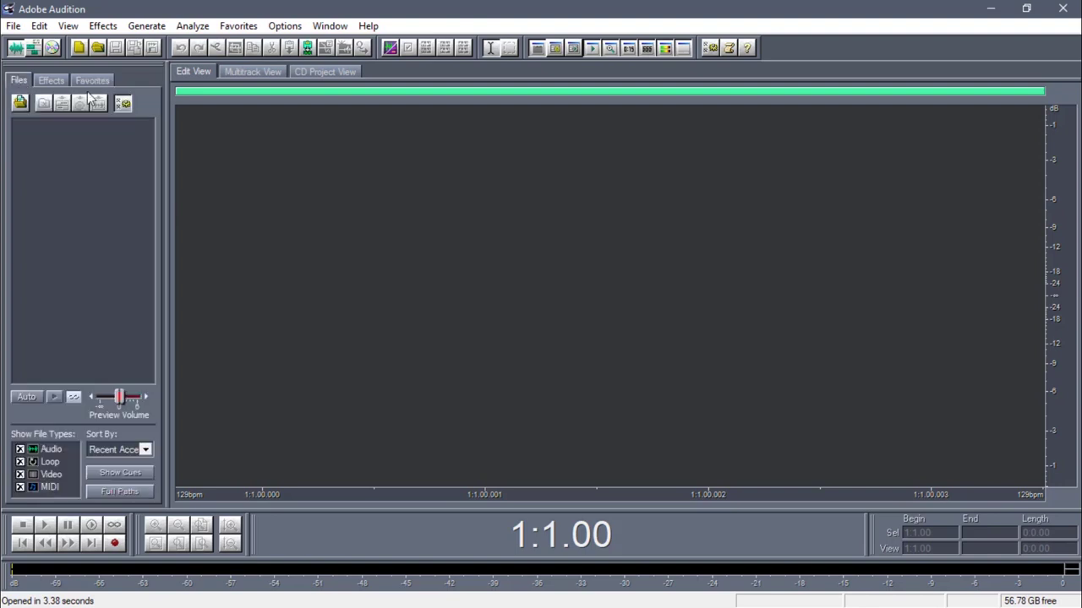
Revisit the multitrack and CD project workspaces briefly and go back to Edit View.
click(34, 49)
click(52, 49)
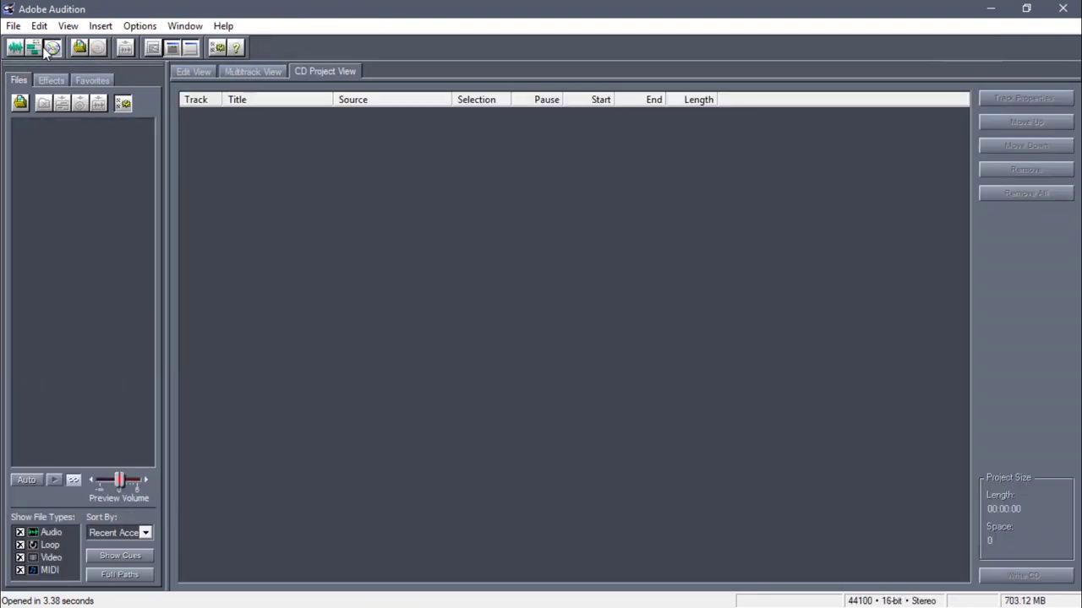
click(22, 49)
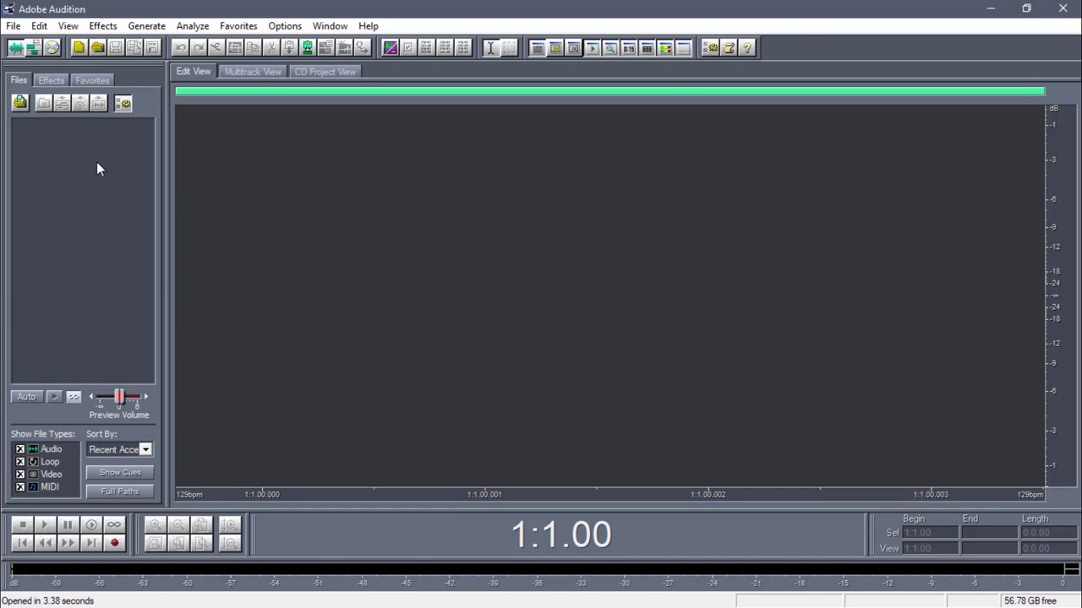
double_click(73, 188)
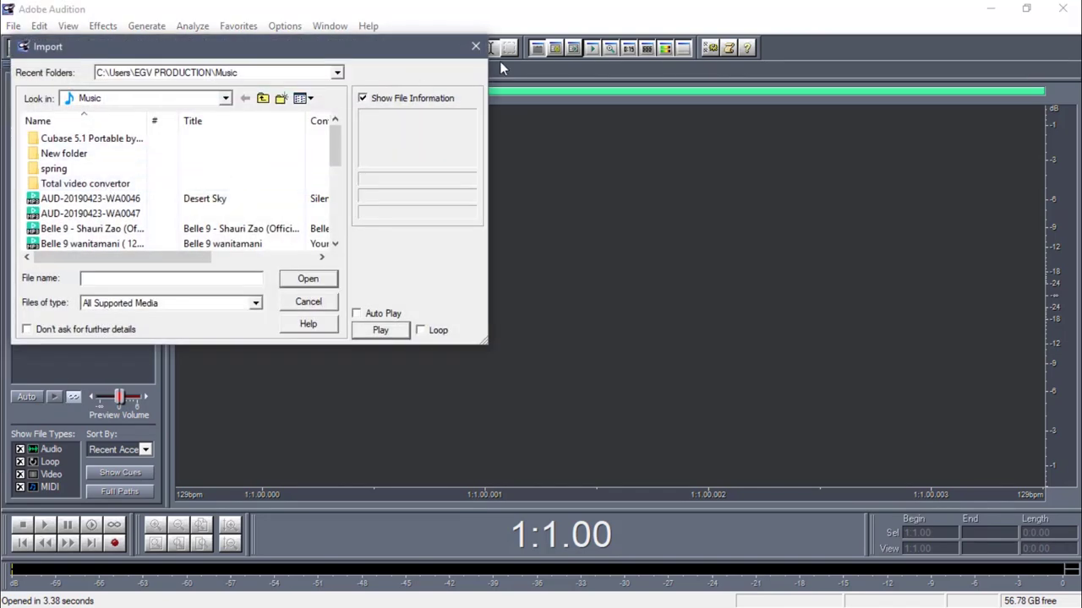
click(476, 48)
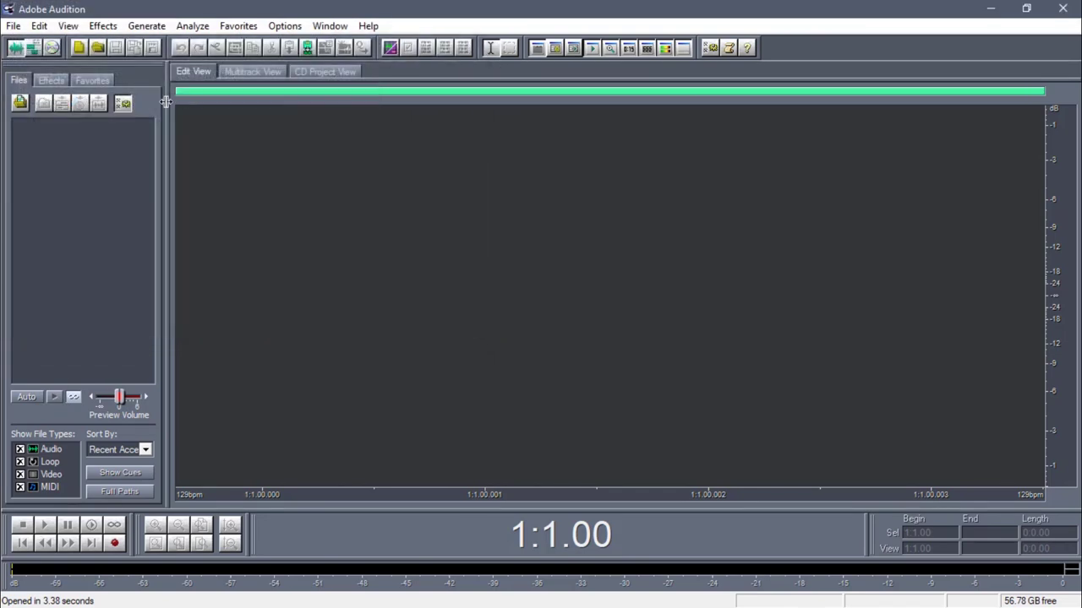
click(19, 102)
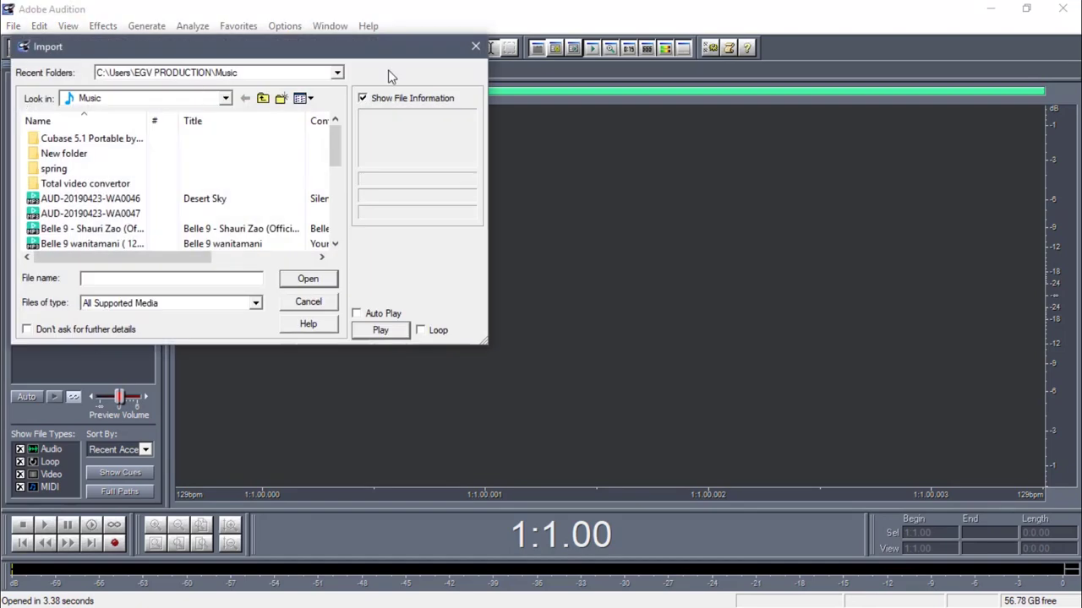
click(476, 46)
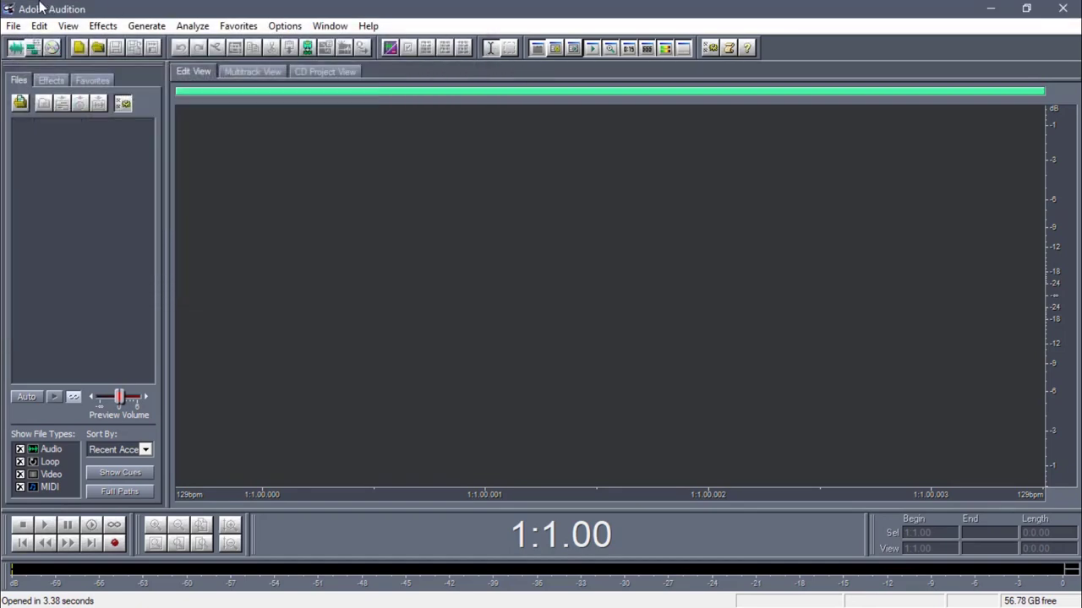
click(96, 48)
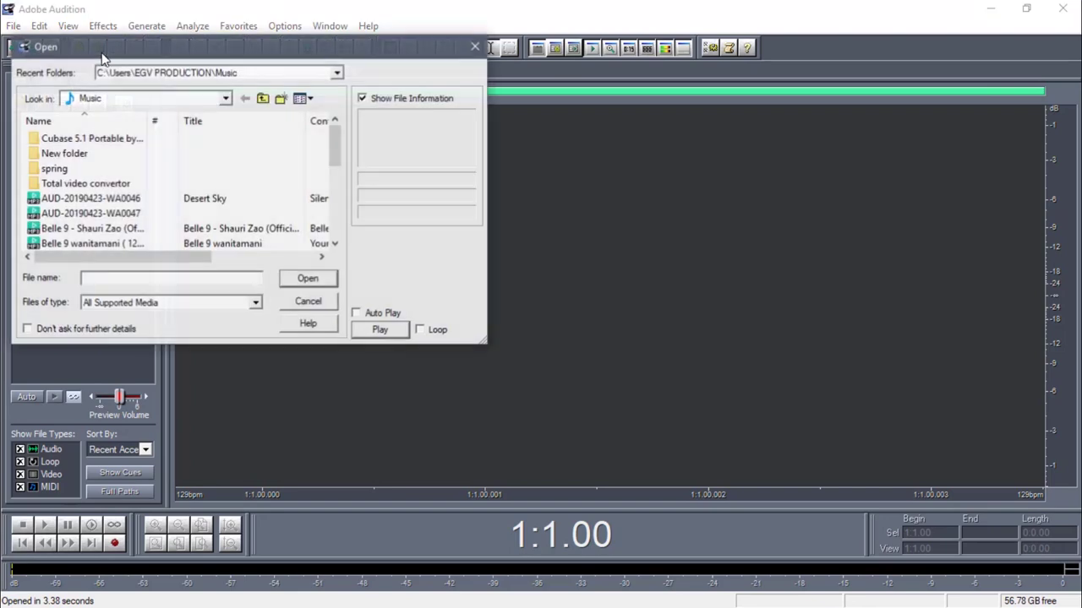
click(476, 46)
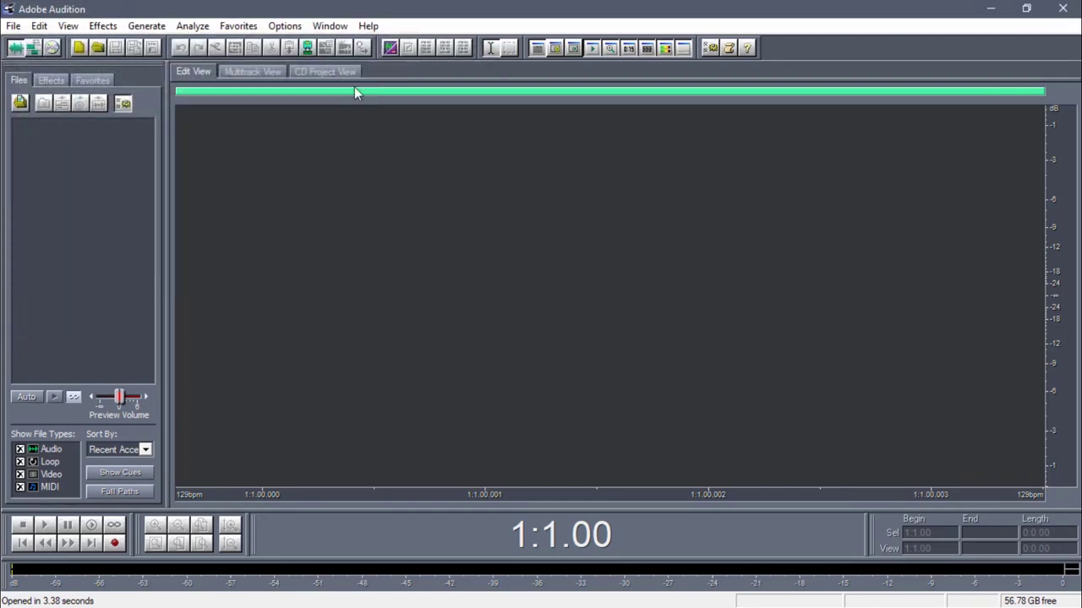
Start importing "luge na diamond" from the Music folder, cancel it during loading, and remove the partial file from the file list.
double_click(85, 272)
scroll(171, 194, down, 2)
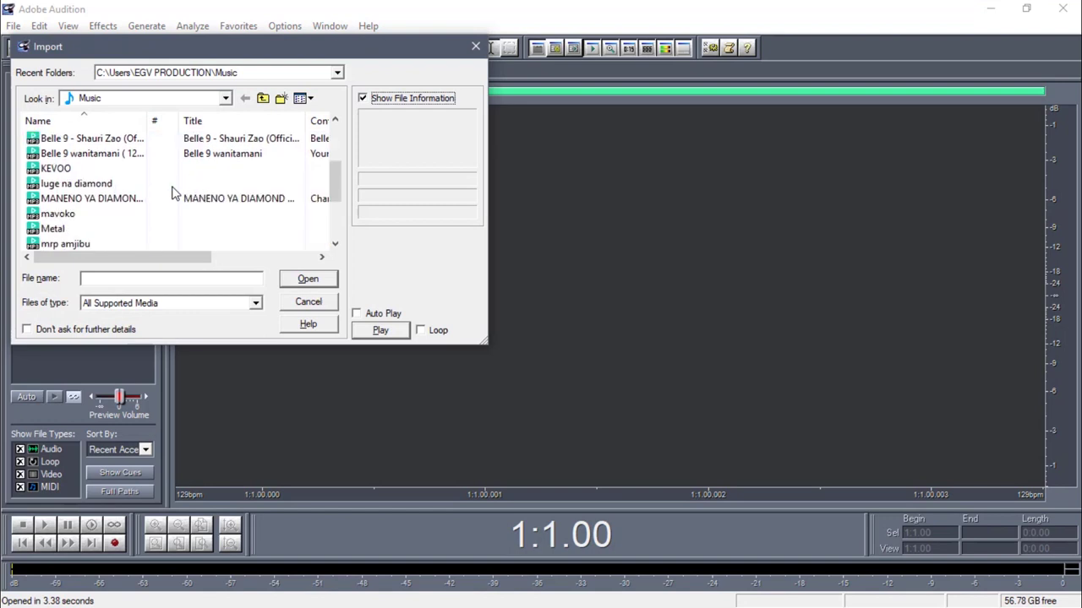
click(129, 185)
double_click(129, 185)
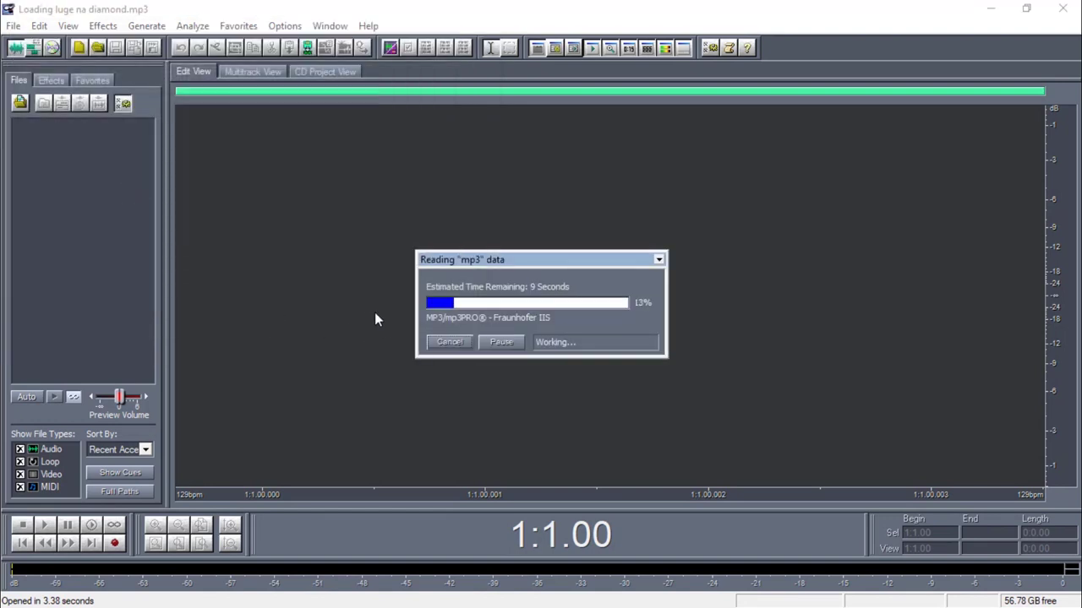
click(463, 342)
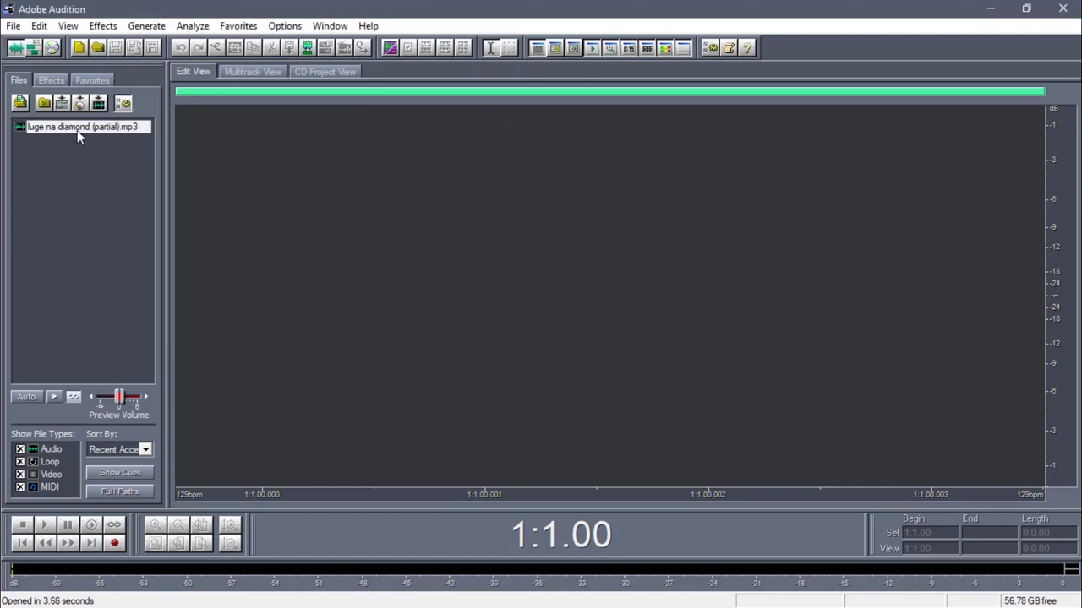
click(79, 130)
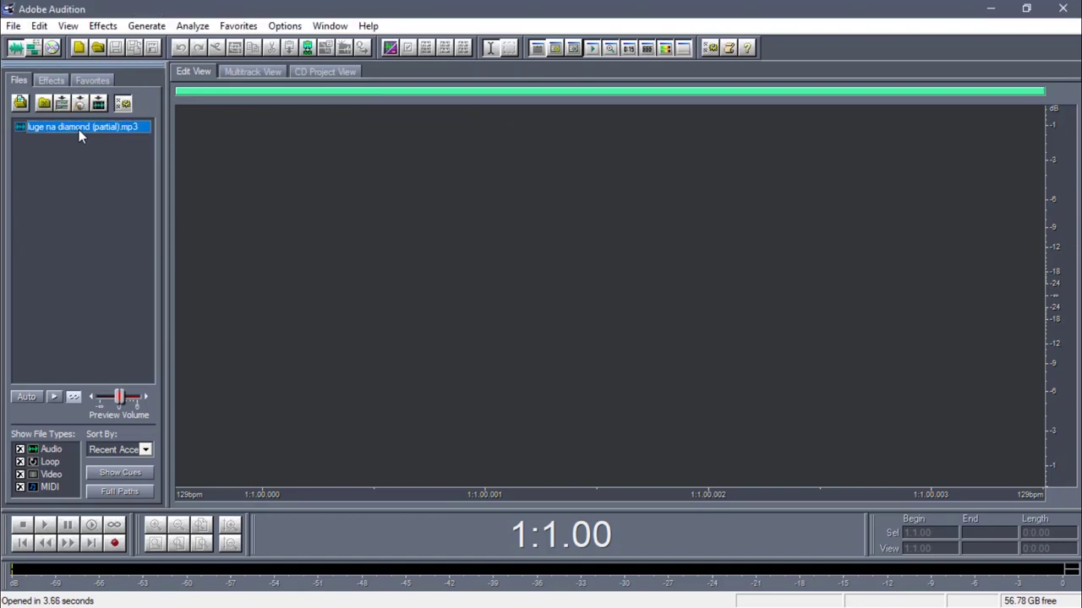
key(Delete)
Start a new import and audition the "mrp amjibu" track from the Music folder, stopping the preview after a few seconds.
double_click(79, 124)
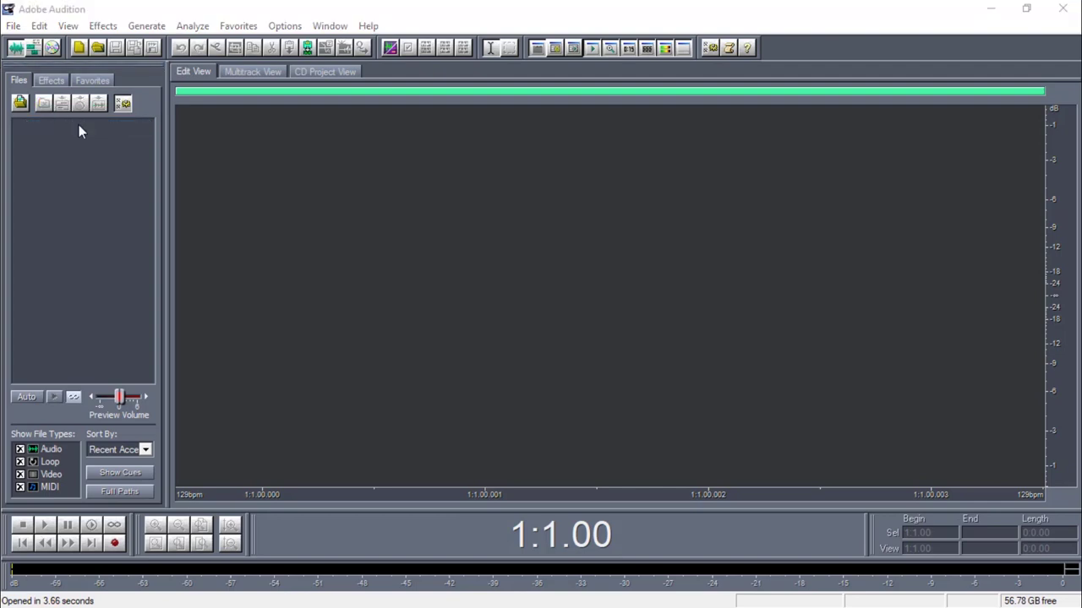
scroll(100, 172, down, 3)
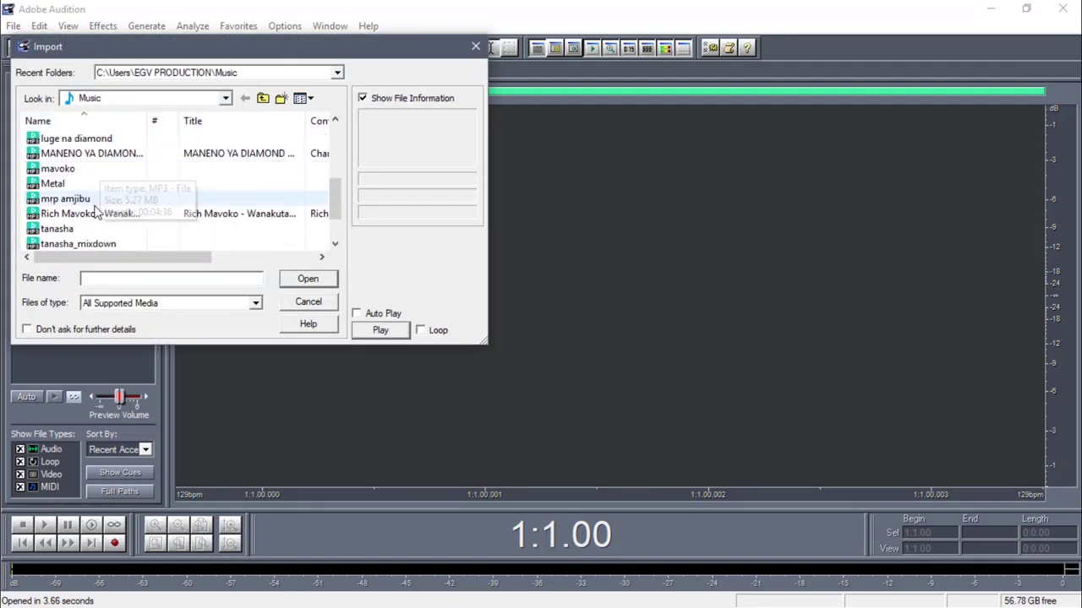
click(93, 202)
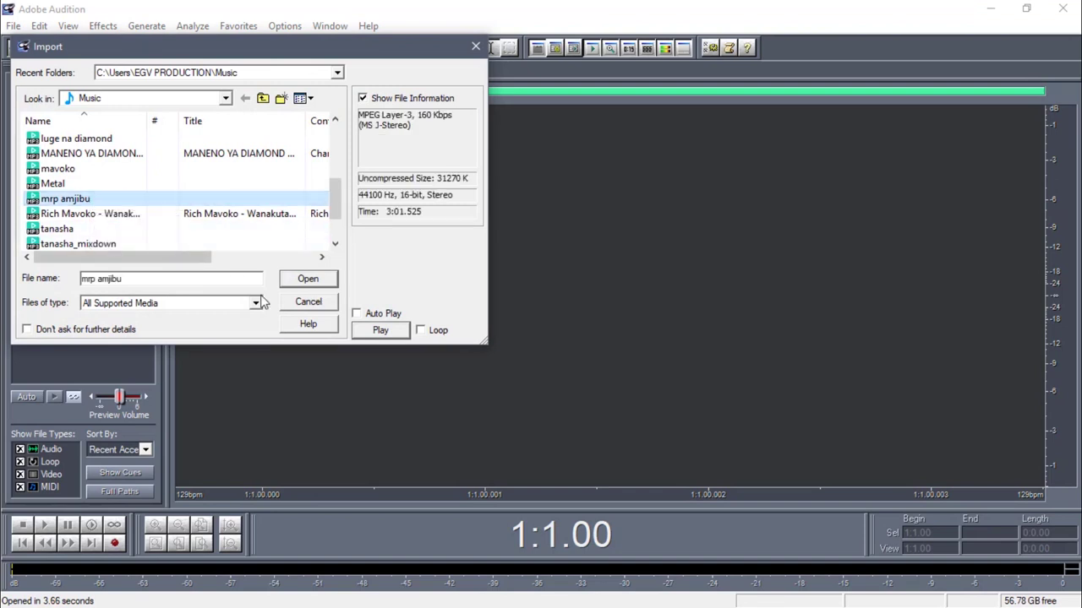
click(377, 332)
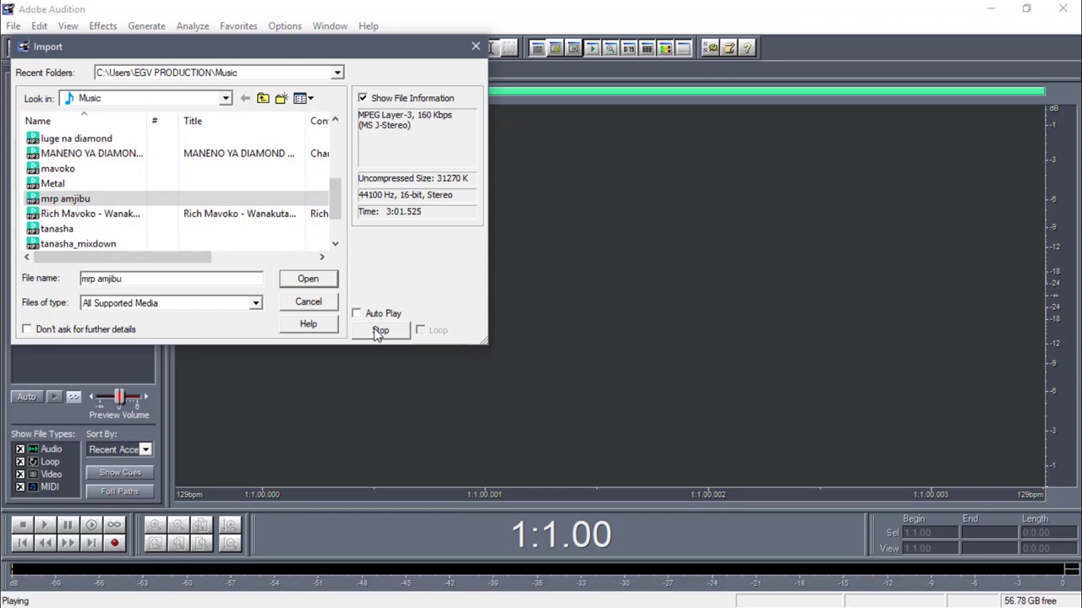
click(380, 331)
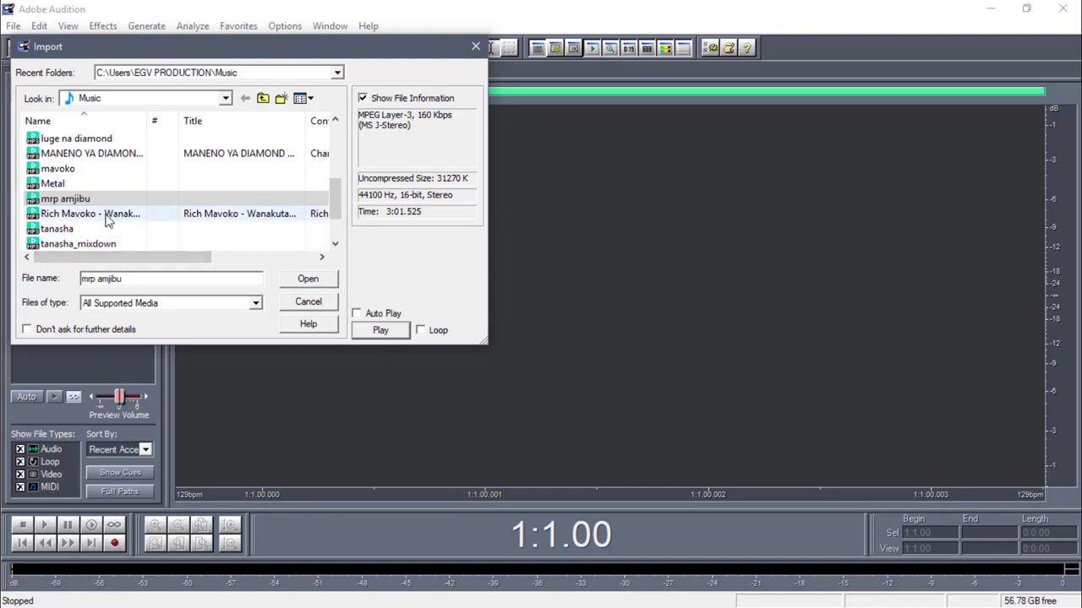
Audition the "luge na diamond" track briefly and import it into Edit View.
scroll(102, 173, up, 1)
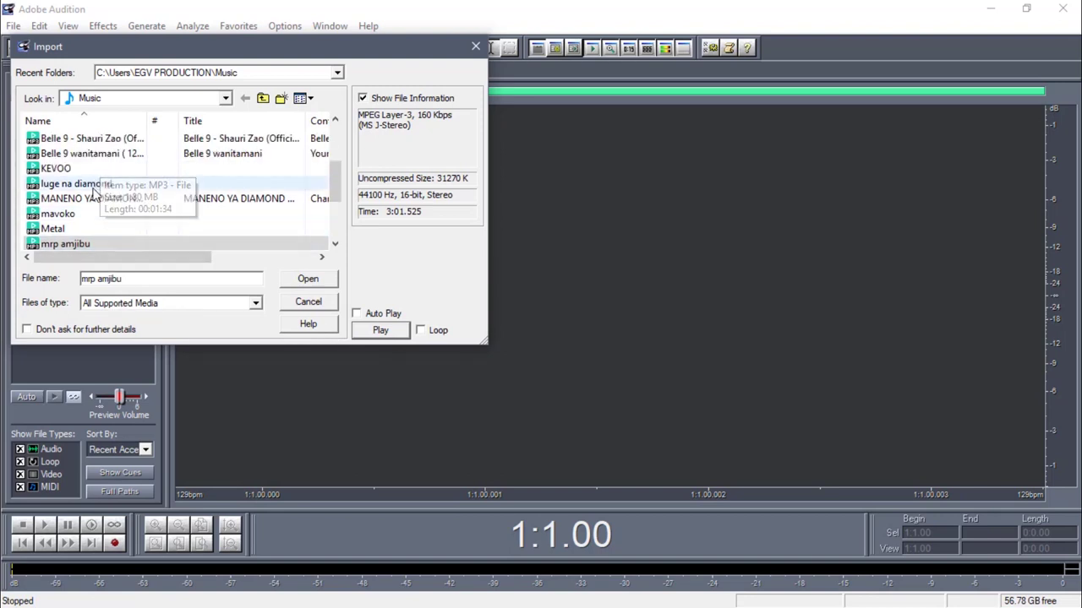
click(93, 185)
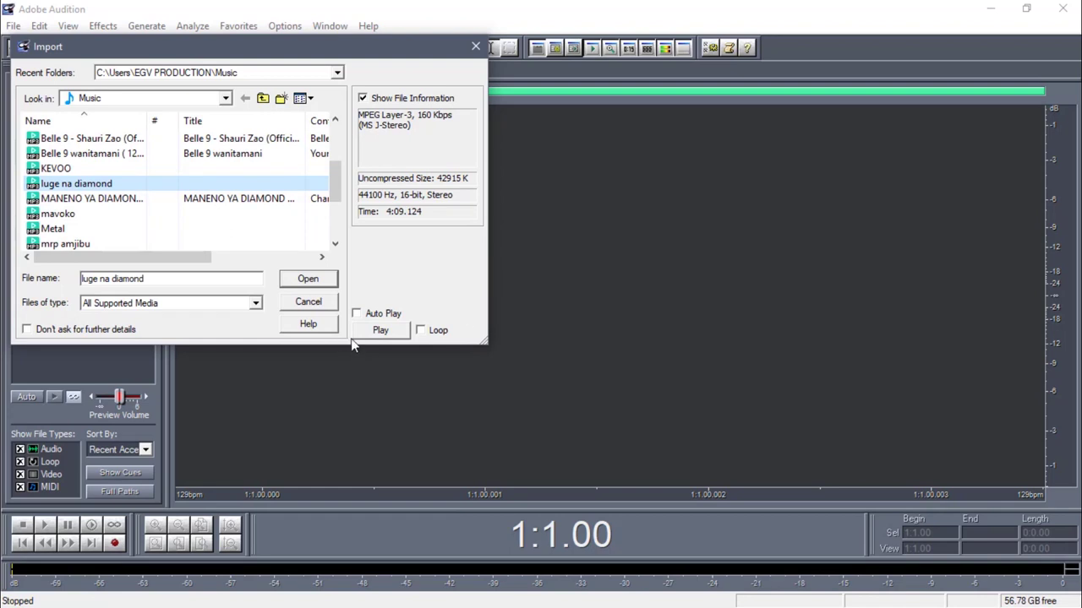
click(373, 332)
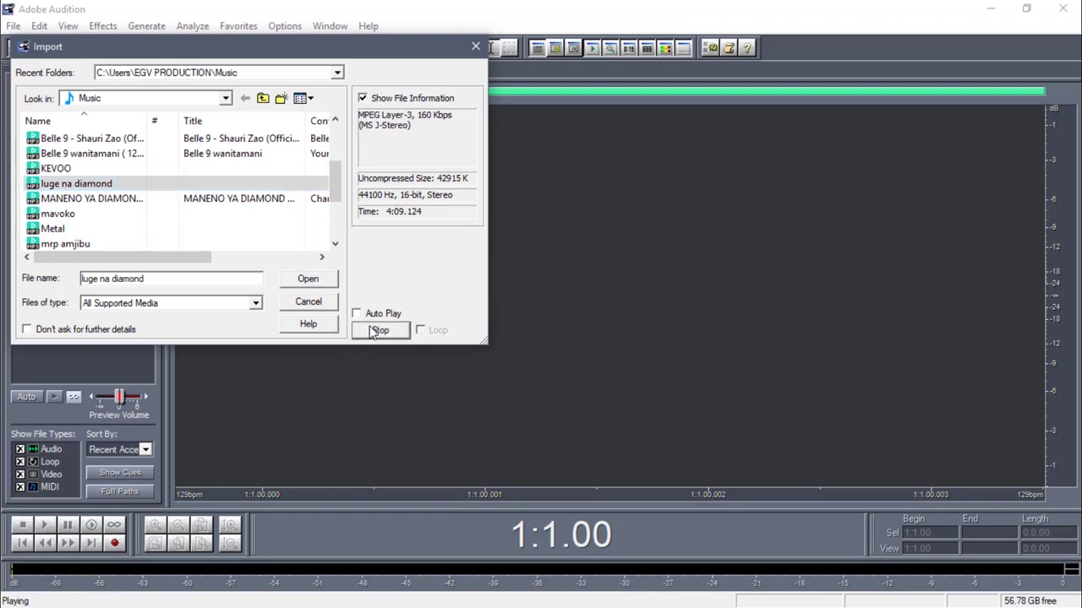
click(376, 331)
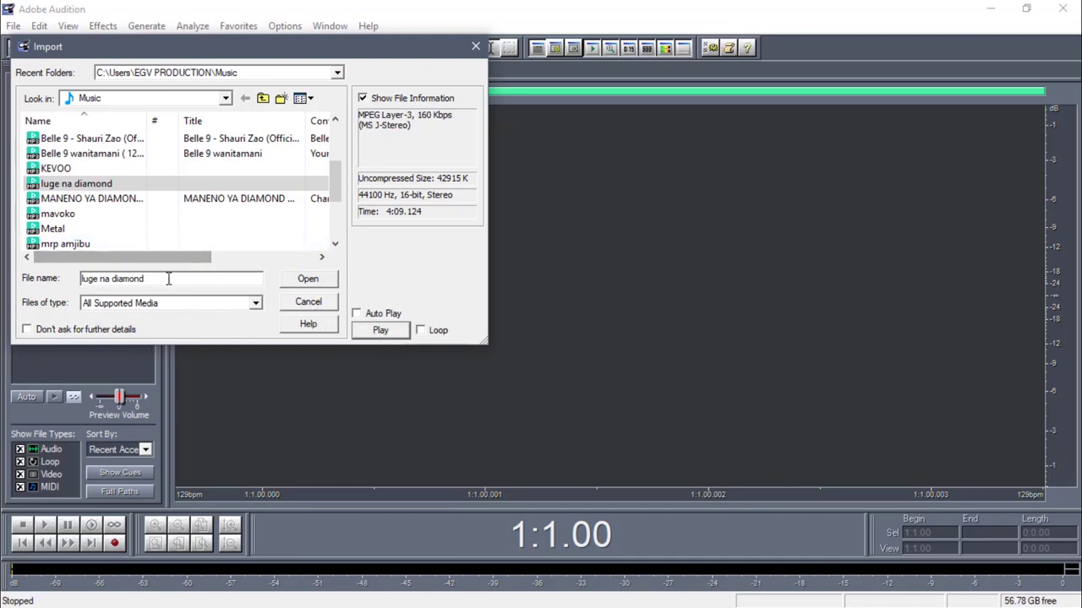
click(308, 280)
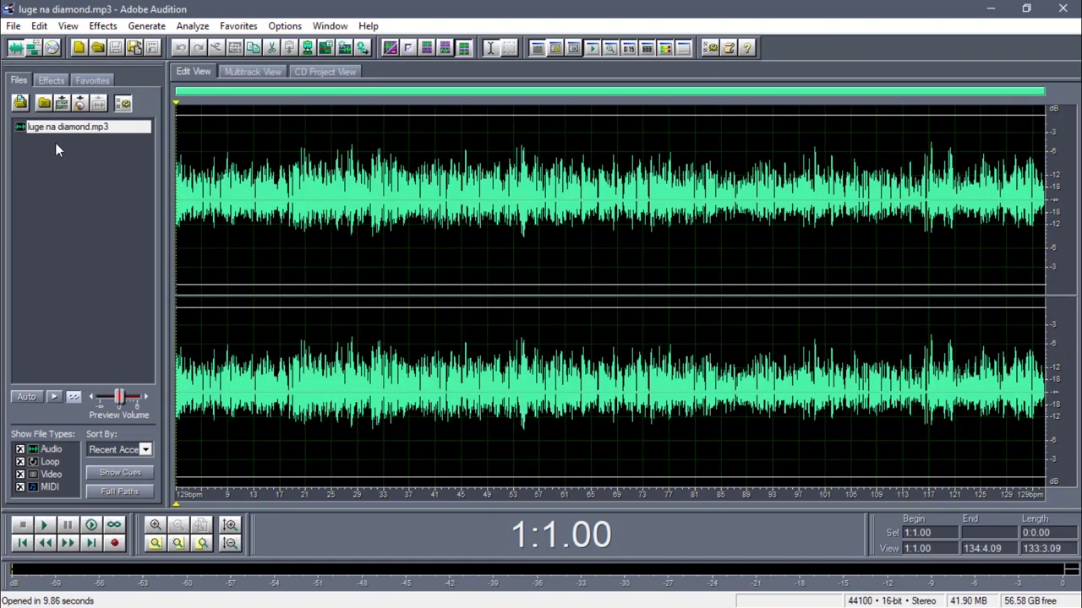
Return the playback cursor to the start of the "luge na diamond" waveform and play the track.
click(218, 338)
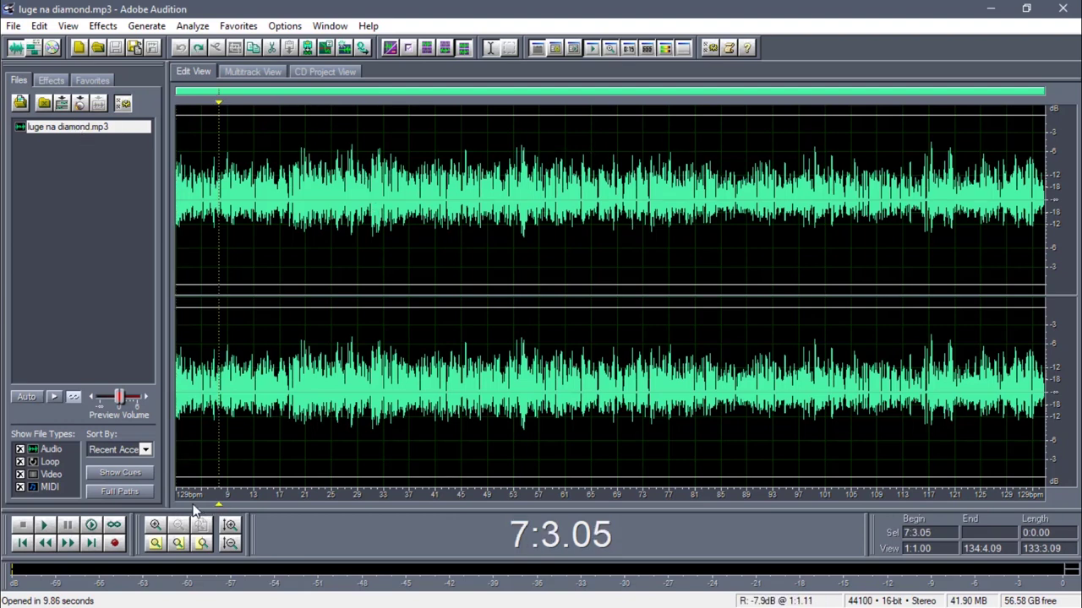
drag(218, 508, 176, 507)
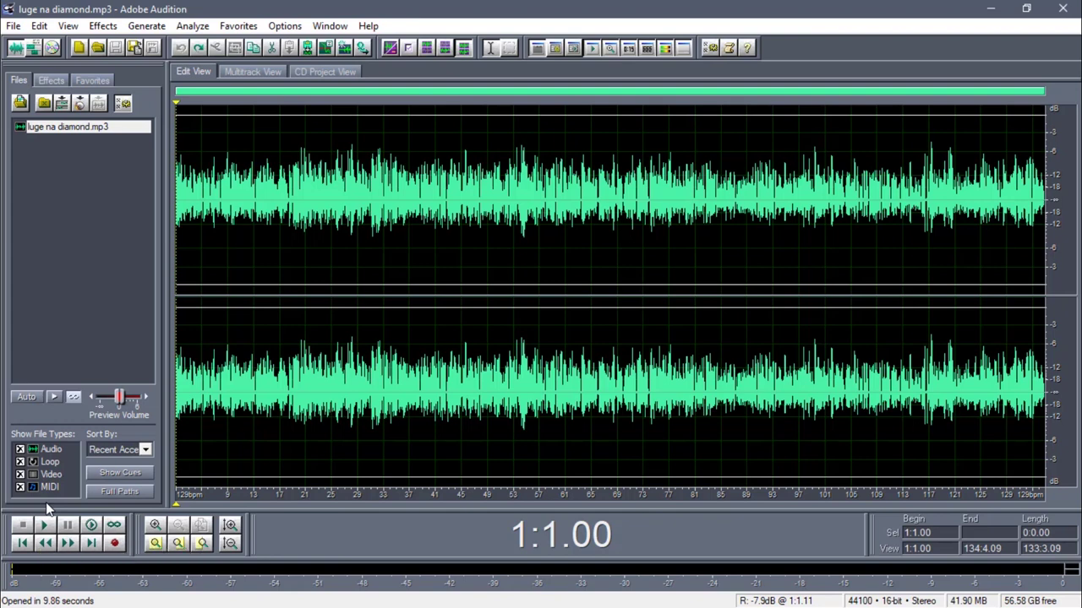
key(space)
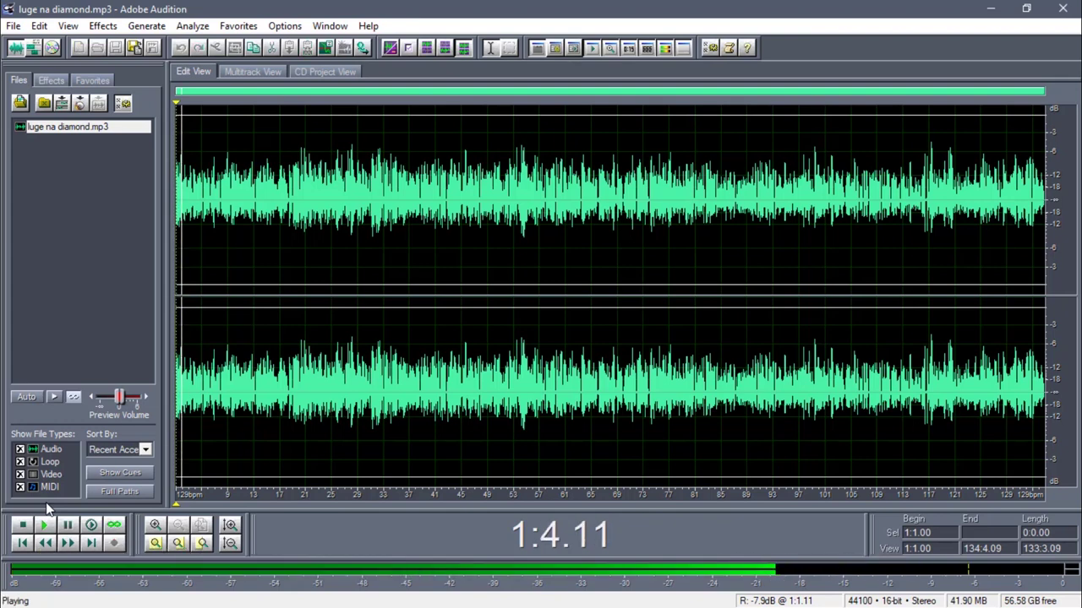
Stop playback, fast-forward the cursor to about 9:3.13, and play the track briefly from there.
key(space)
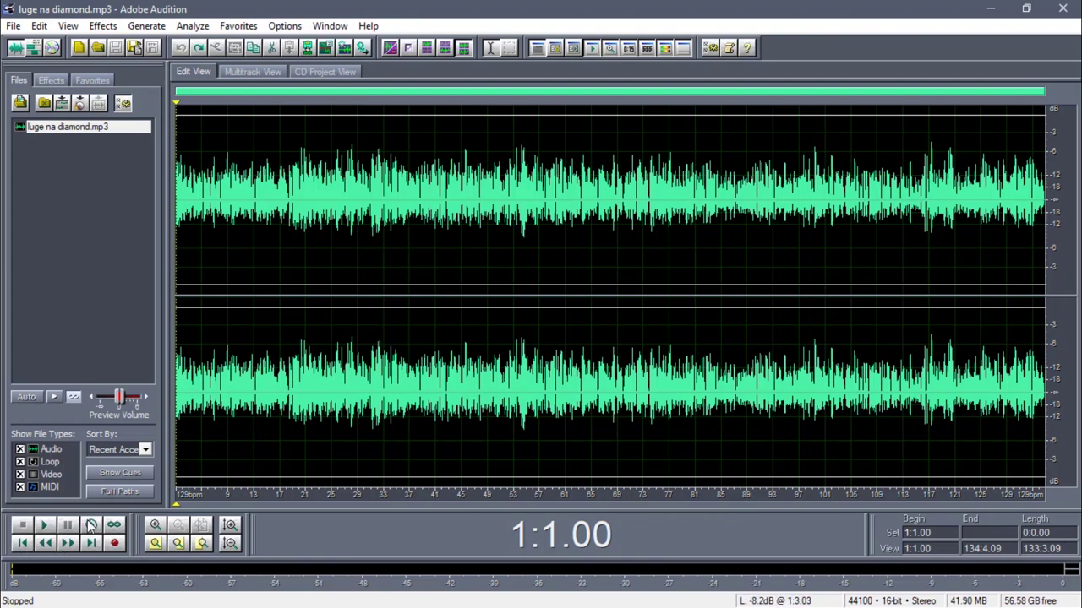
click(67, 543)
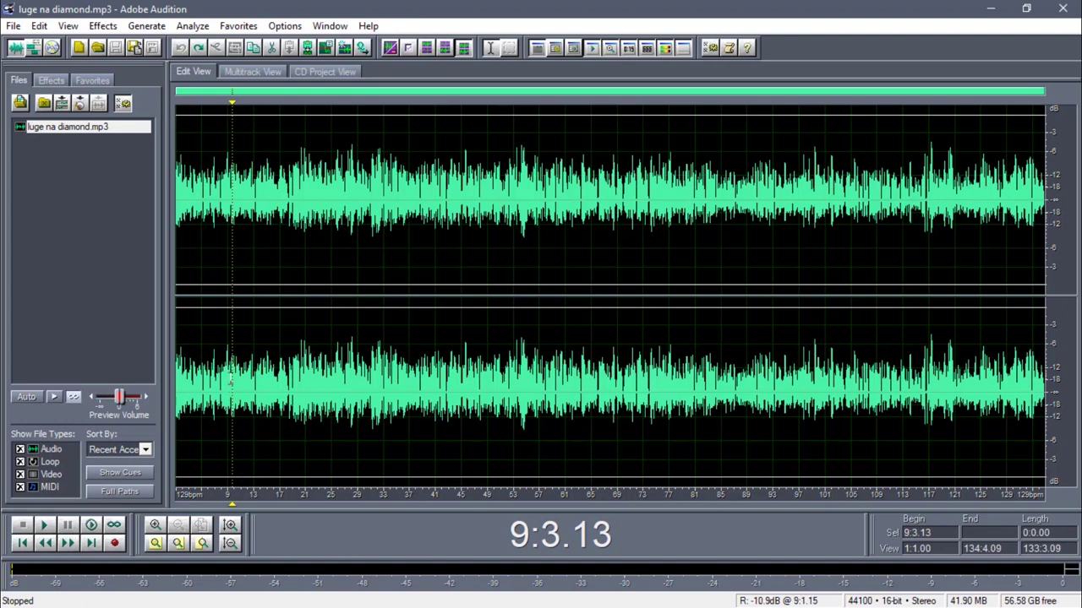
key(space)
key(space)
Rewind the cursor to about 4:4.01 and play a short passage of the track.
click(46, 544)
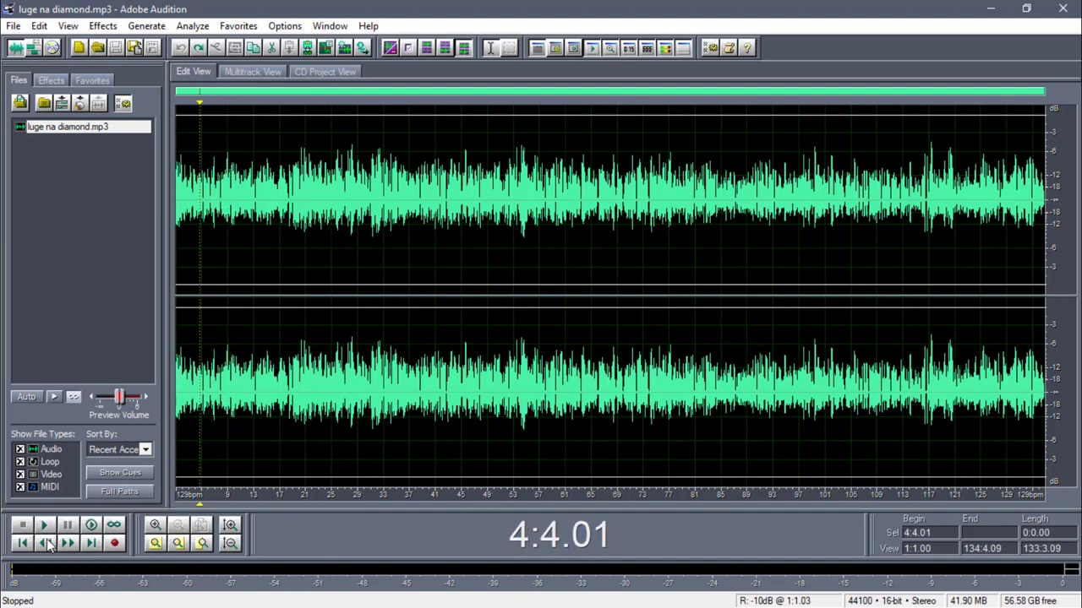
key(space)
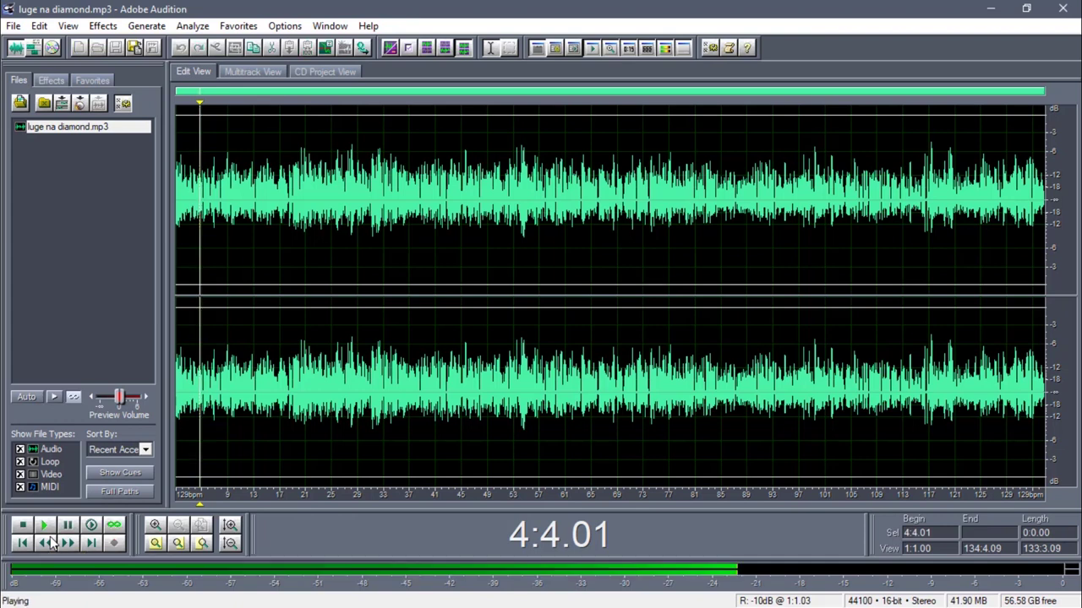
key(space)
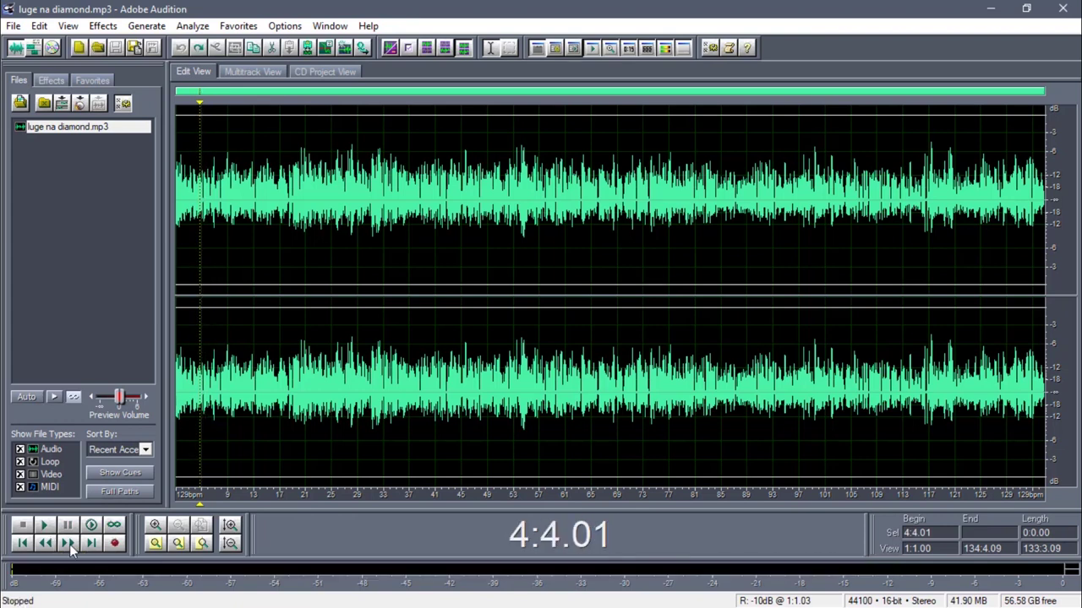
Move the cursor to the end of the track, start and stop playback, and return to the beginning.
click(91, 544)
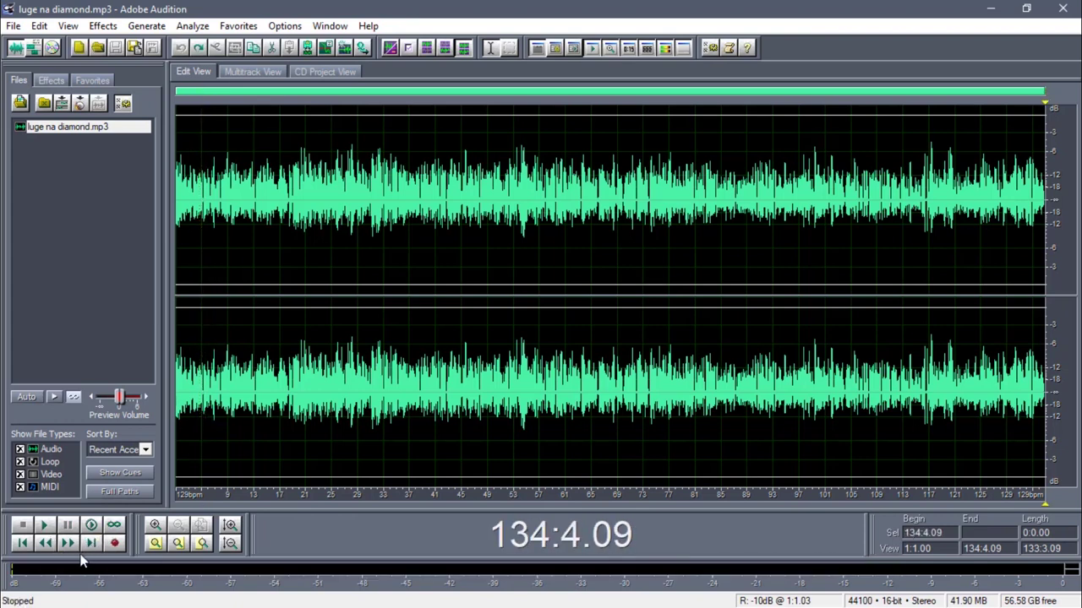
key(space)
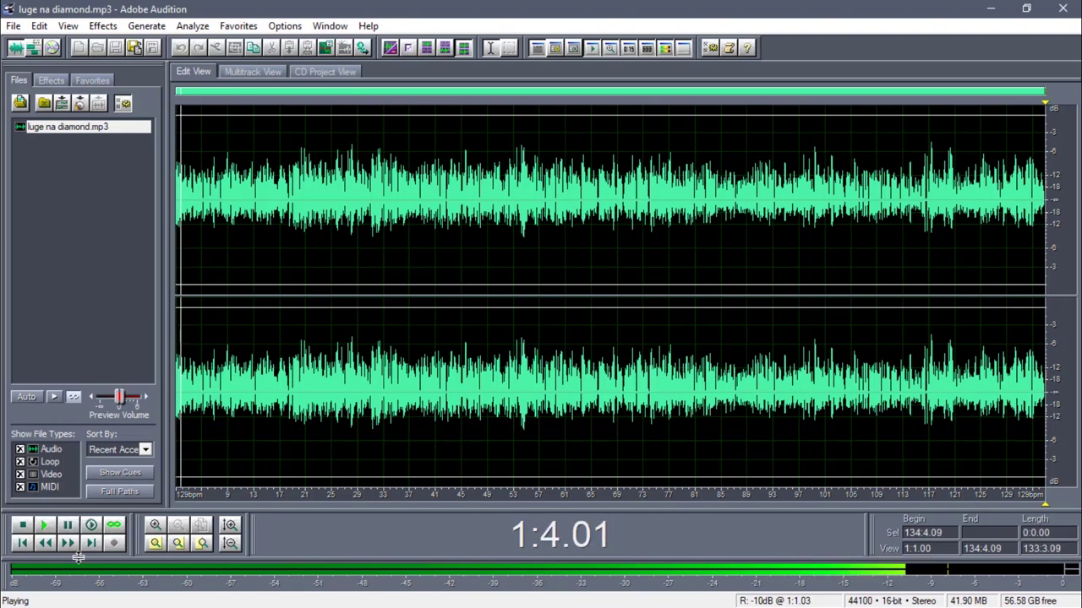
key(space)
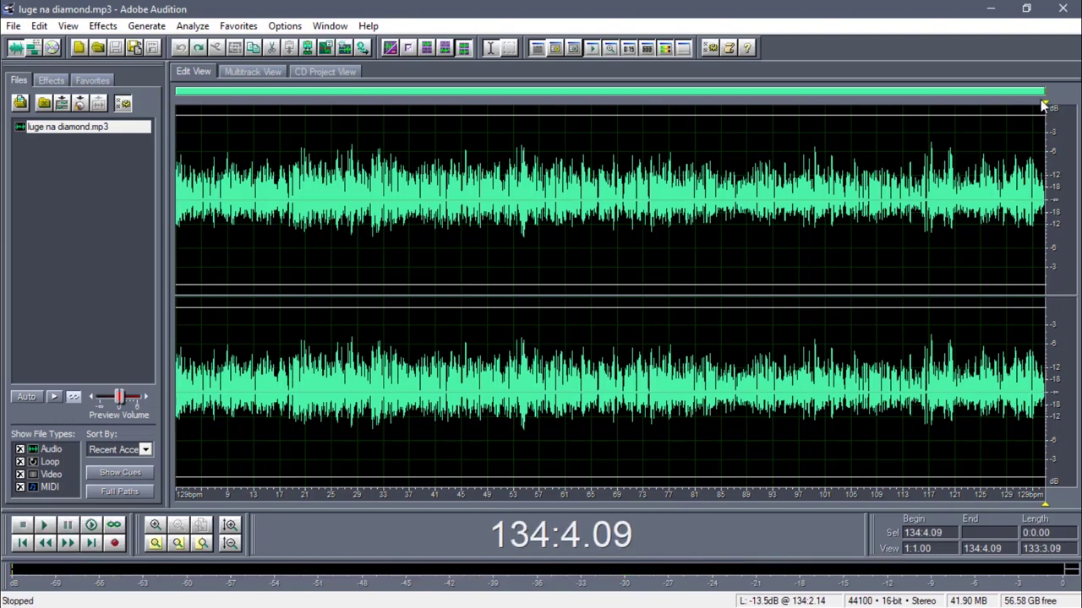
click(23, 543)
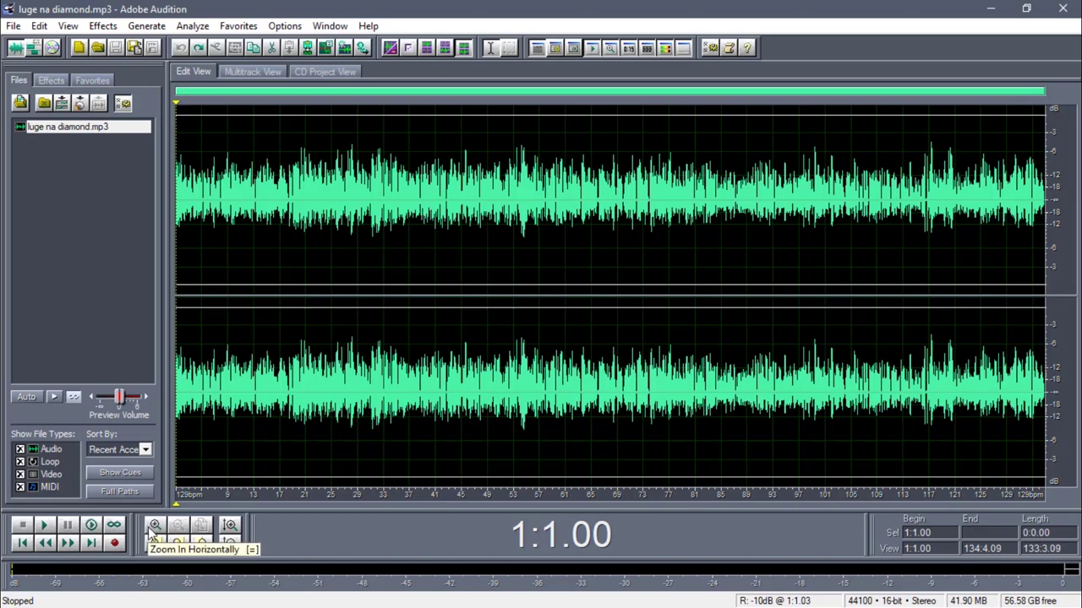
Zoom the waveform in horizontally to inspect its detail, and zoom back out to the full track.
click(156, 526)
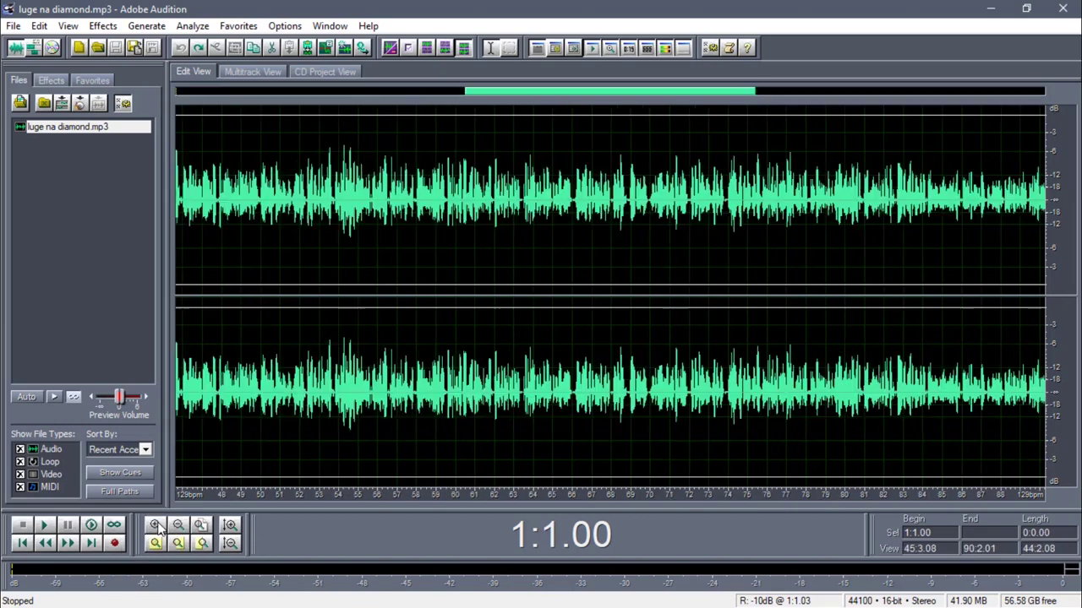
click(156, 525)
click(157, 526)
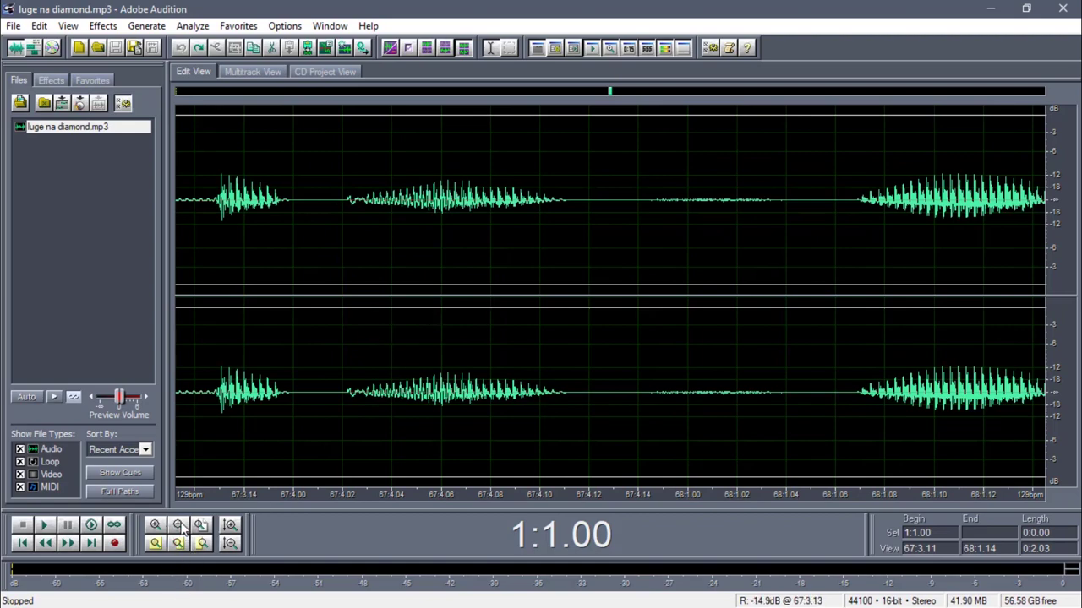
click(178, 526)
click(178, 526)
click(179, 526)
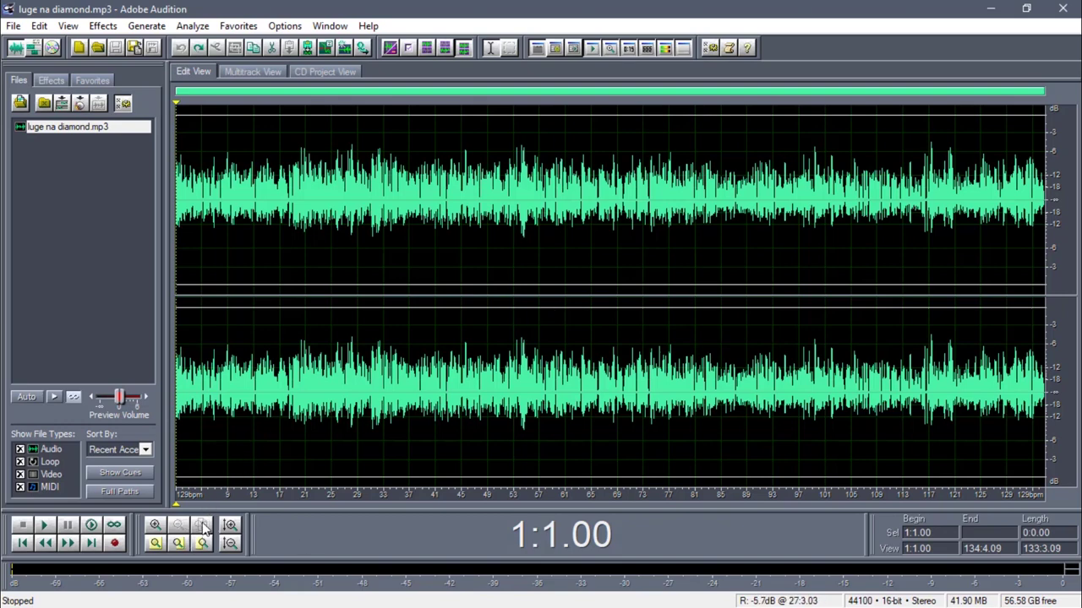
click(155, 526)
click(178, 528)
Zoom the waveform in and out vertically, ending at the original amplitude scale.
click(228, 528)
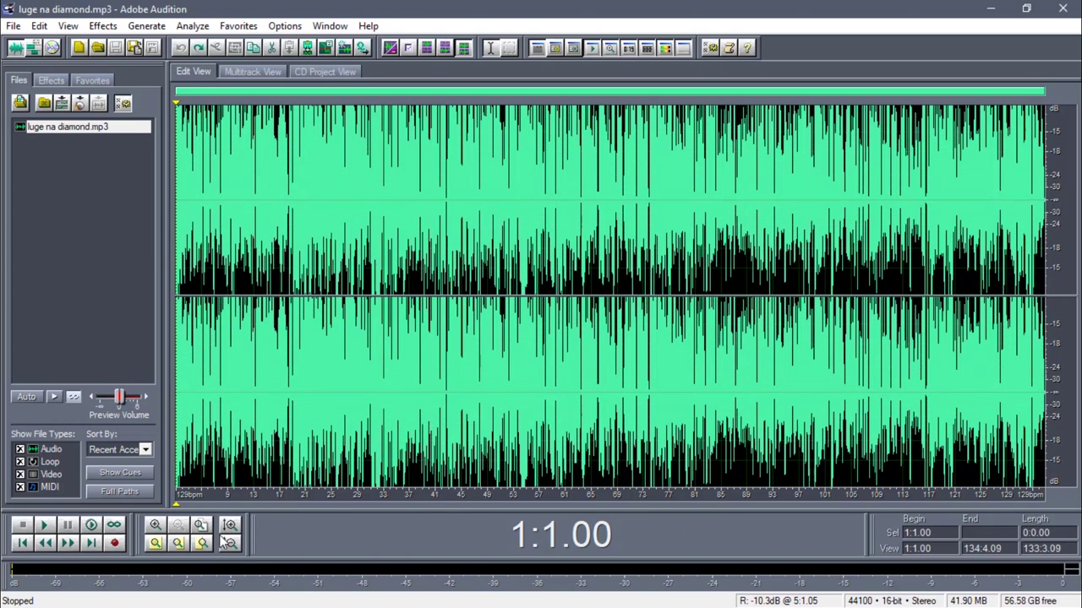
click(229, 543)
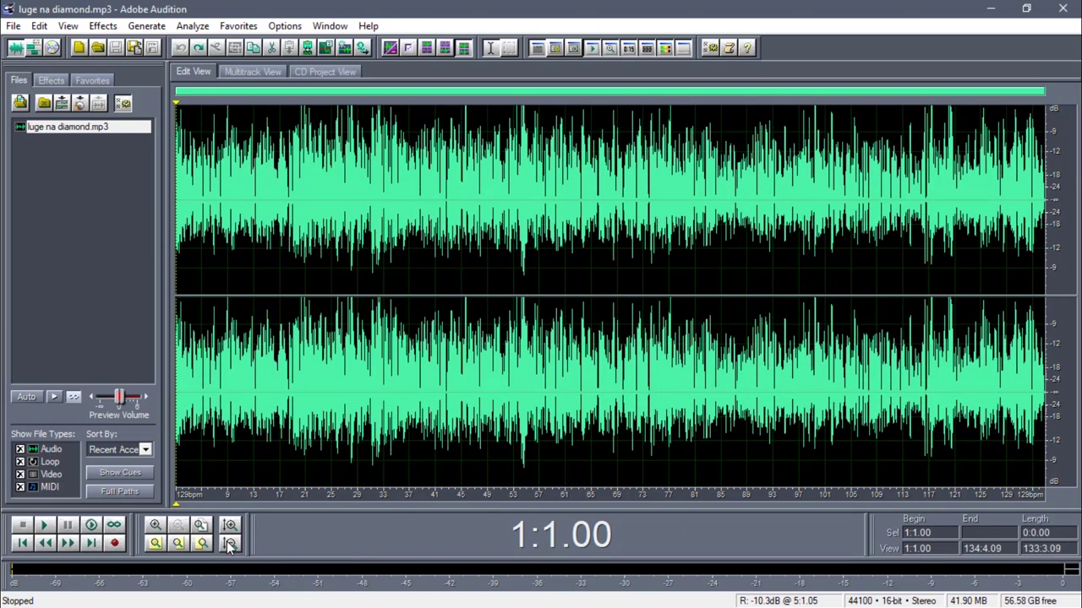
click(228, 545)
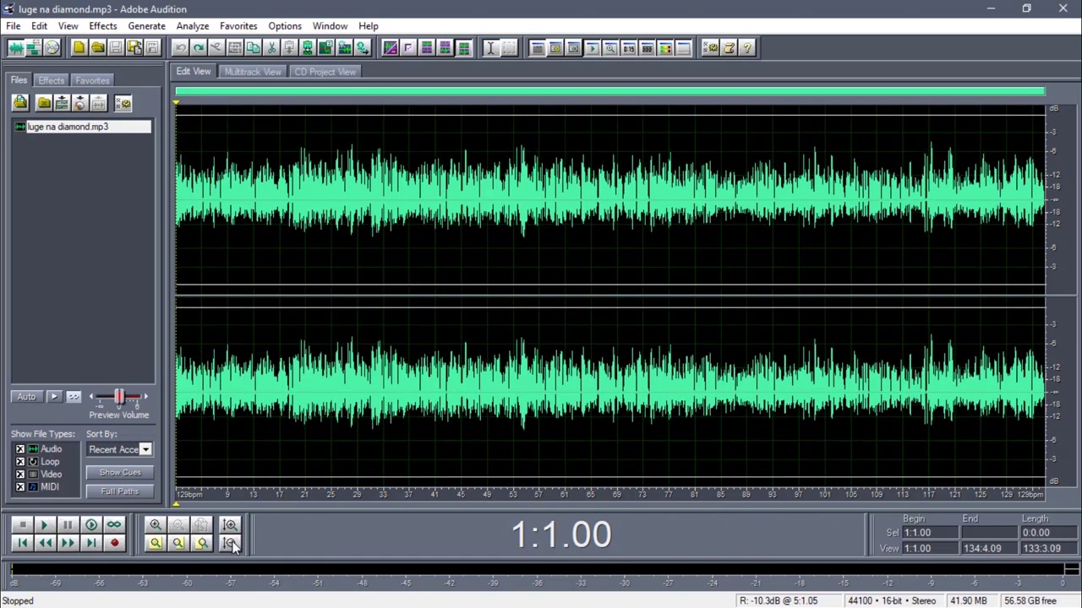
click(229, 545)
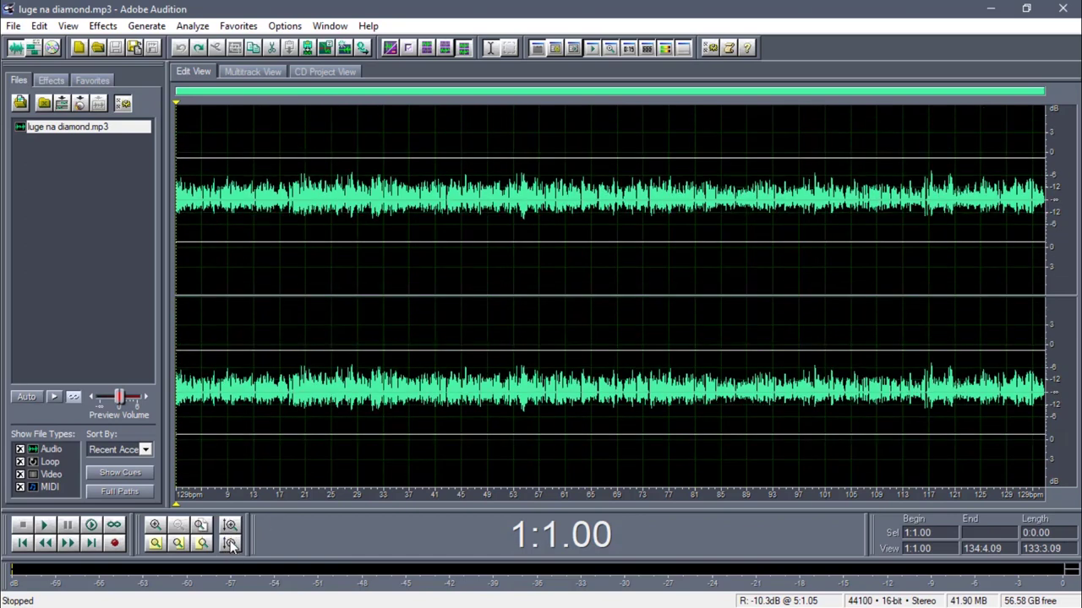
click(230, 527)
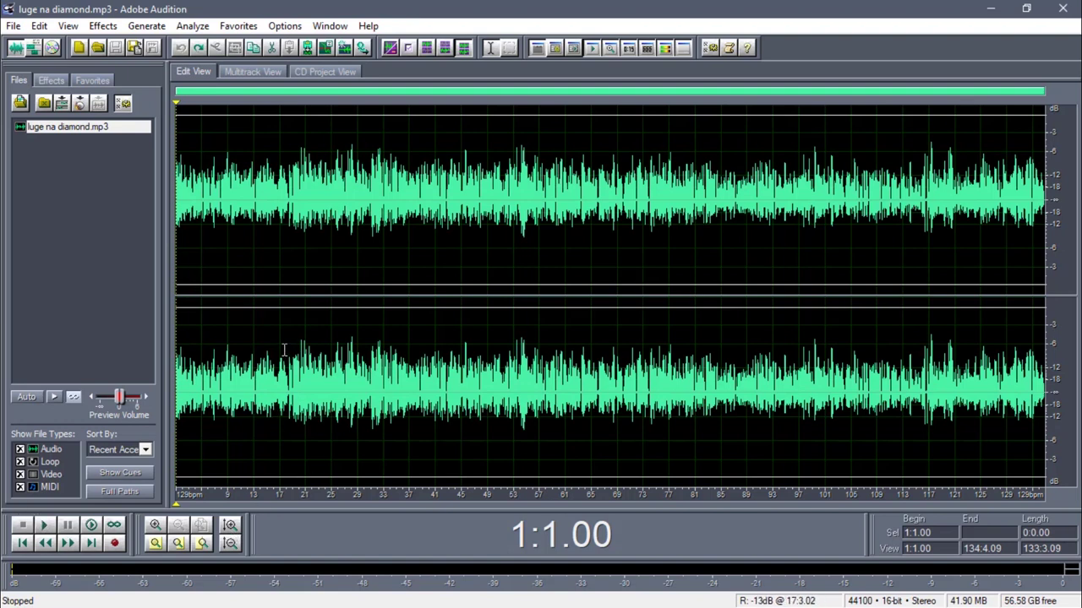
Play the track briefly from the start, and play it twice more from about 4:4.08 to check the time display and level meters.
key(space)
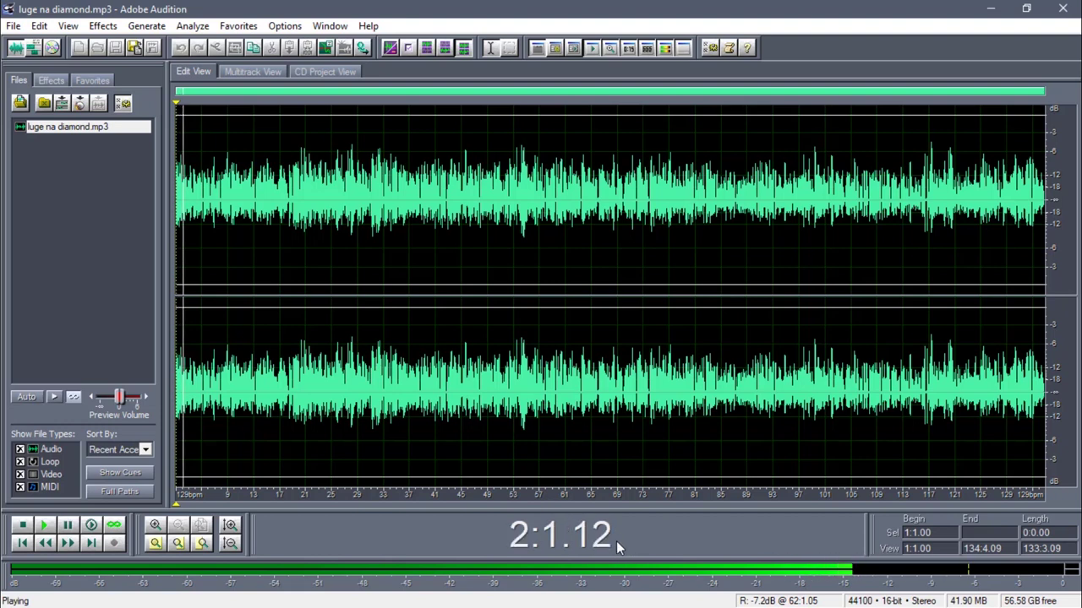
key(space)
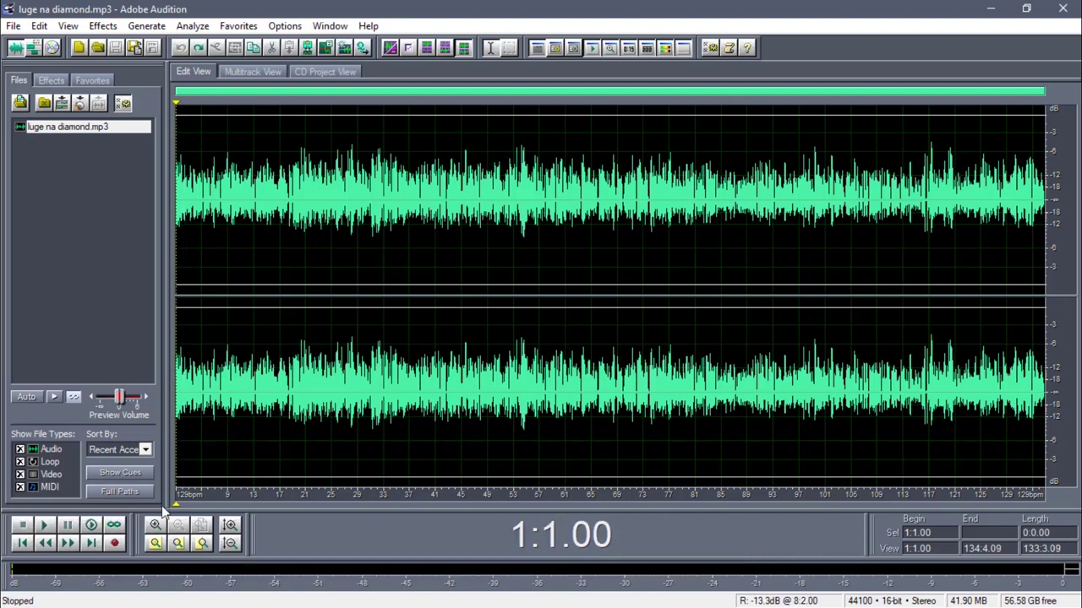
drag(62, 549, 62, 547)
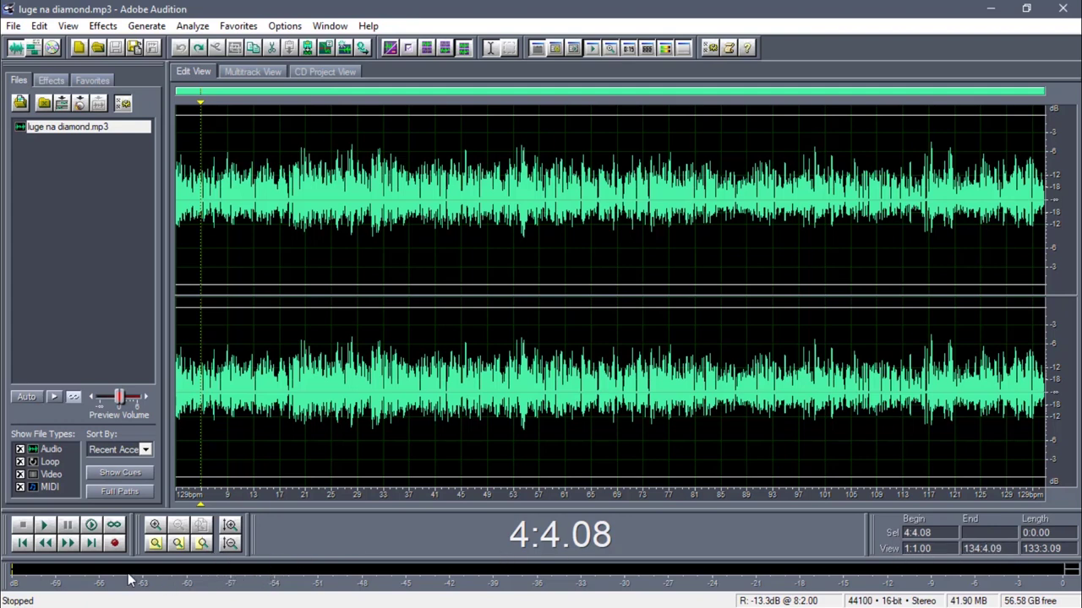
key(space)
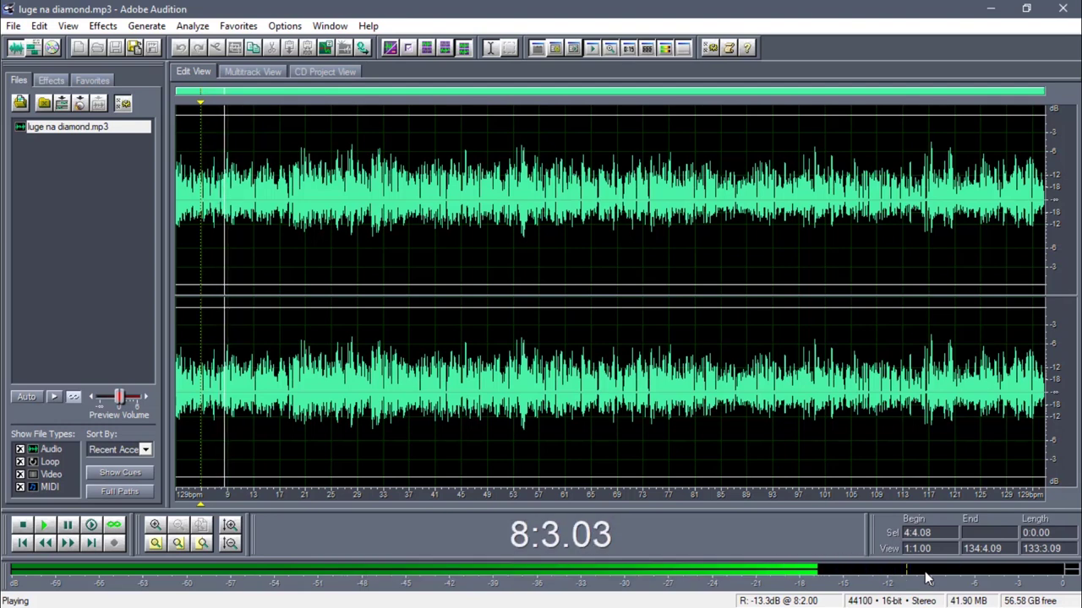
key(space)
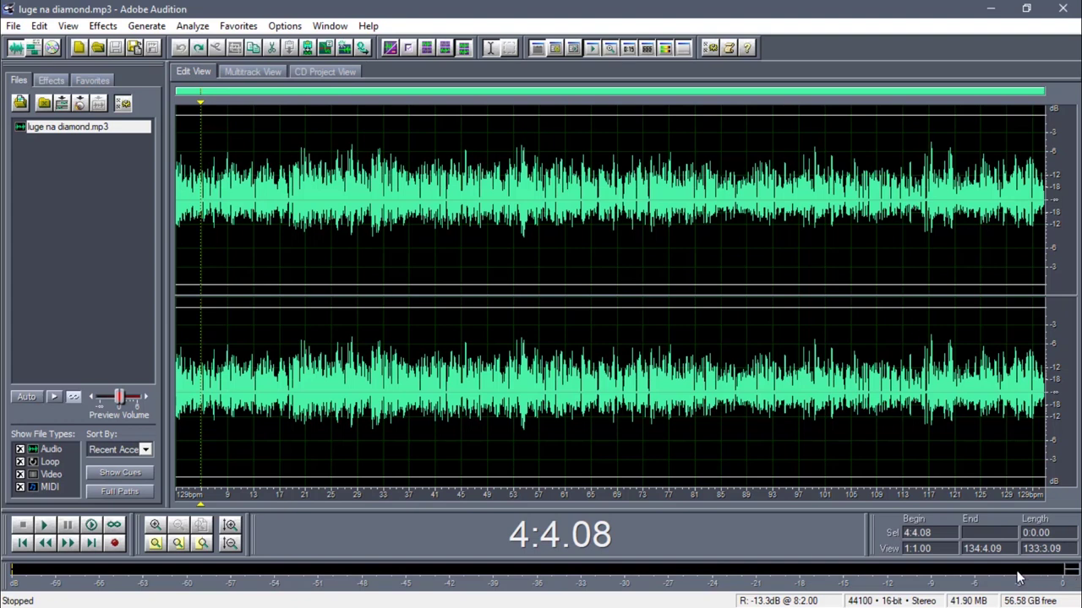
key(space)
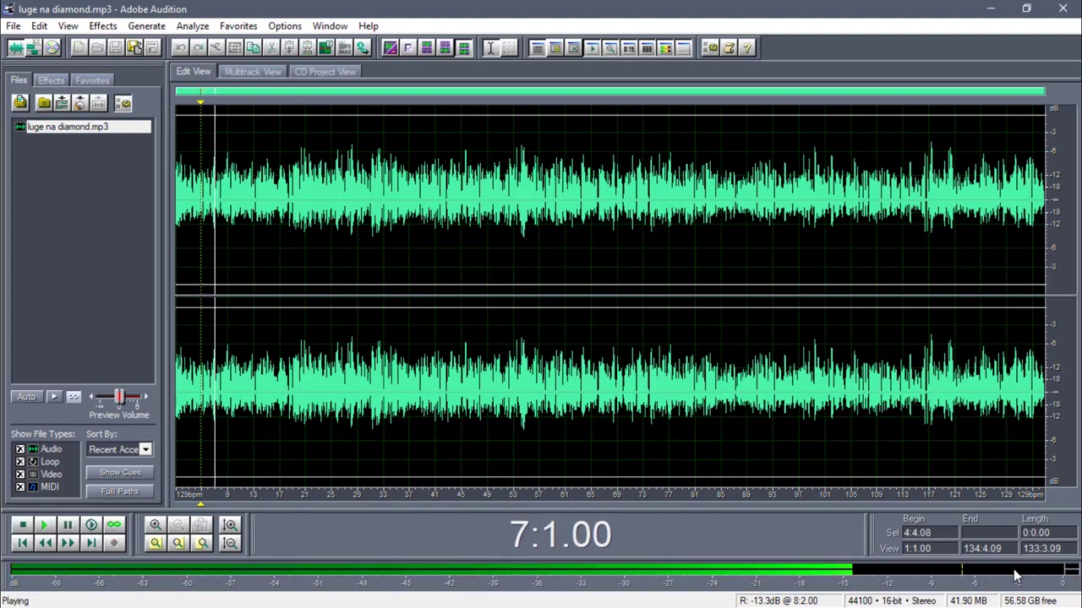
key(space)
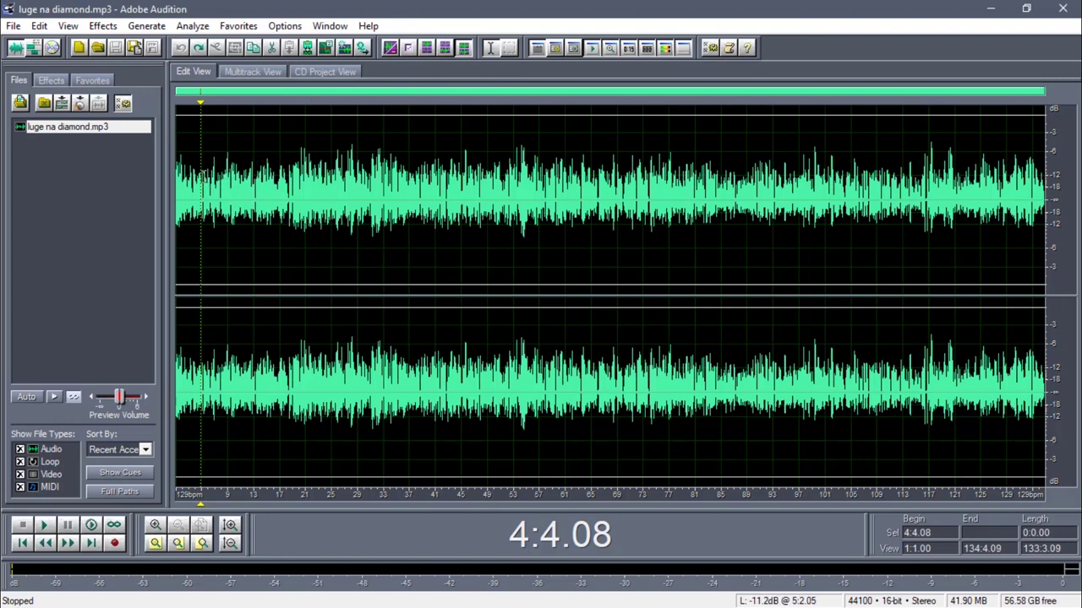
Select the passage from 5:1.00 to 14:2.11, trim the track to that selection, and play the result briefly.
drag(203, 175, 264, 169)
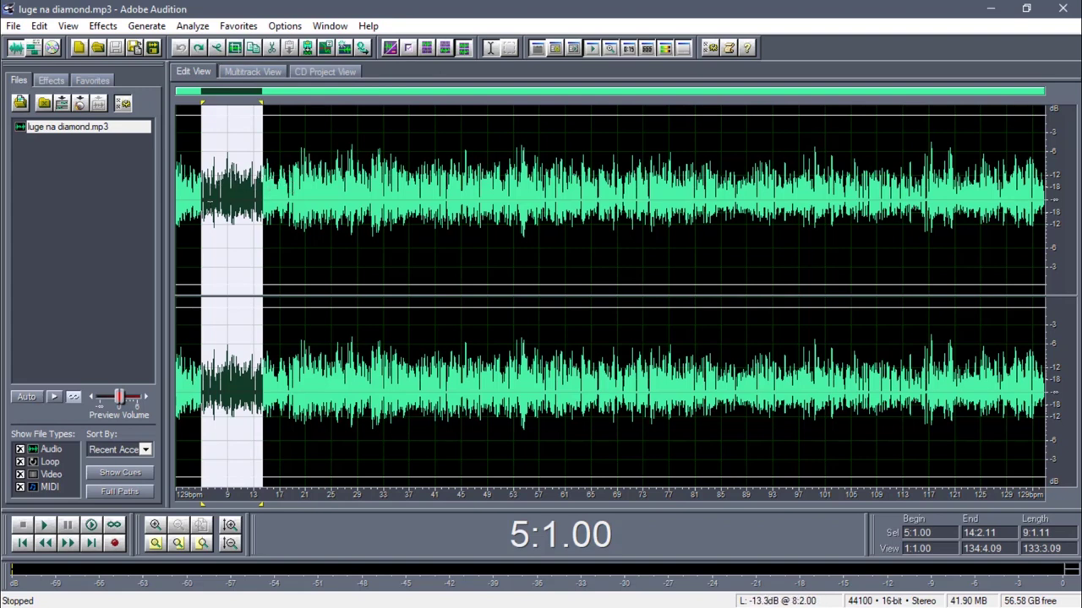
click(237, 49)
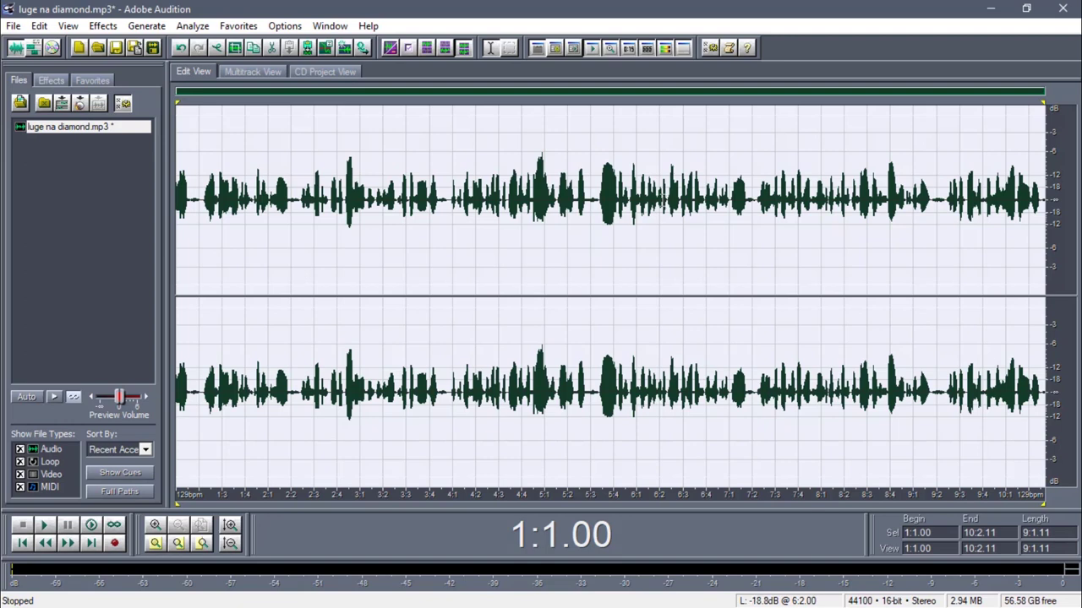
key(space)
key(space)
Undo the trim, redo and undo it again for comparison, and finish with the full track restored.
click(180, 49)
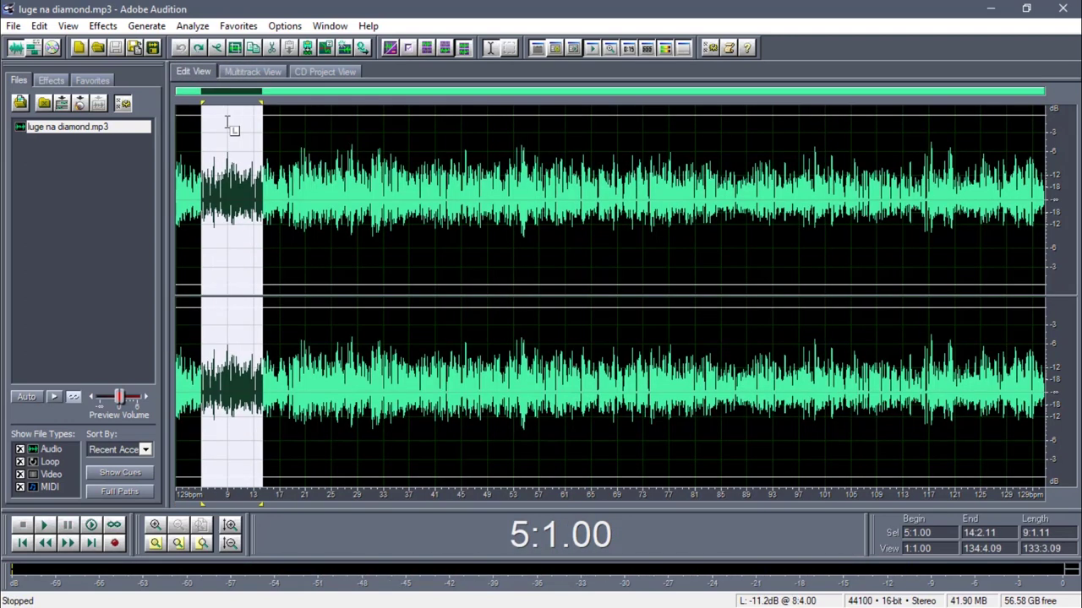
click(198, 49)
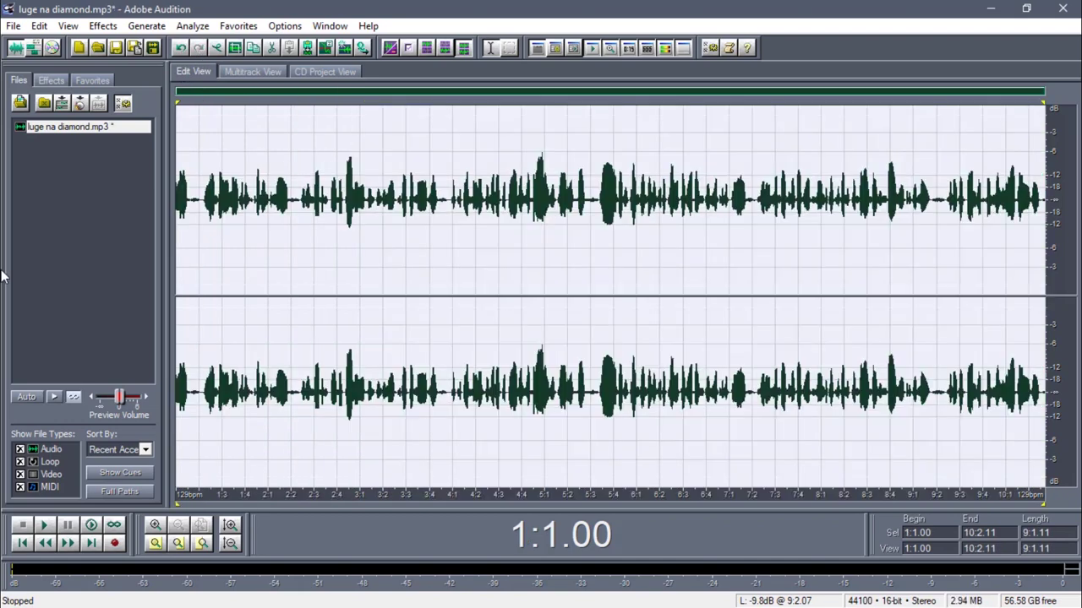
click(179, 49)
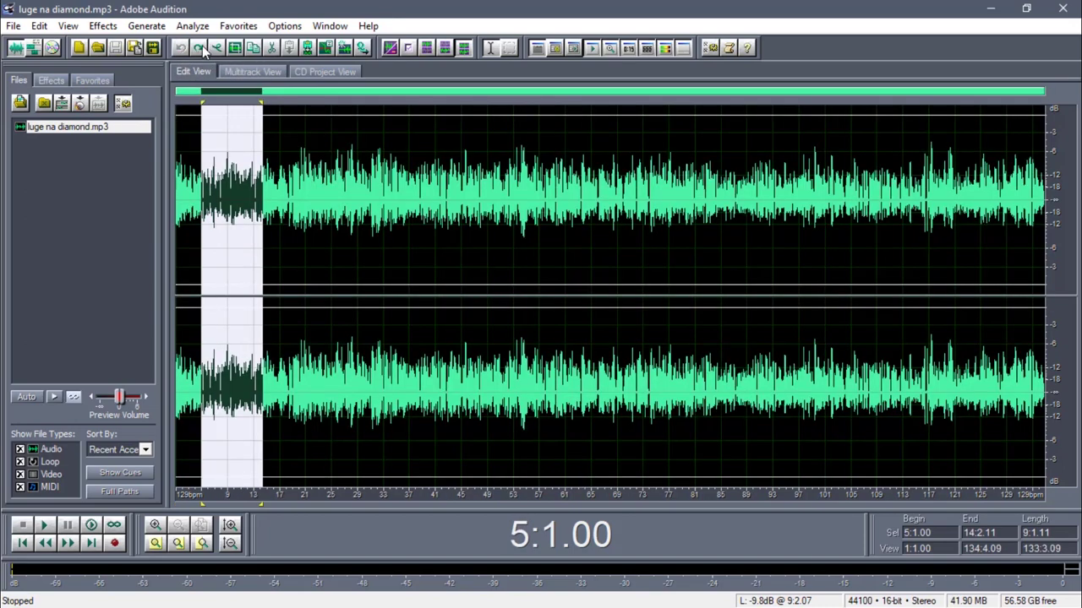
click(198, 48)
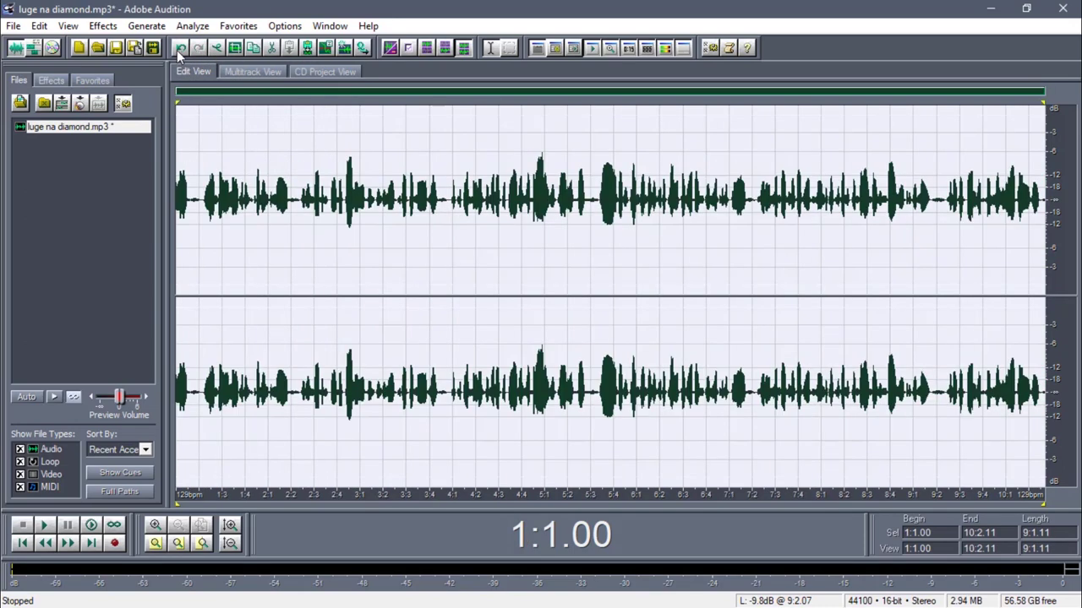
click(177, 49)
Delete the selected passage from the track and undo the deletion.
click(216, 48)
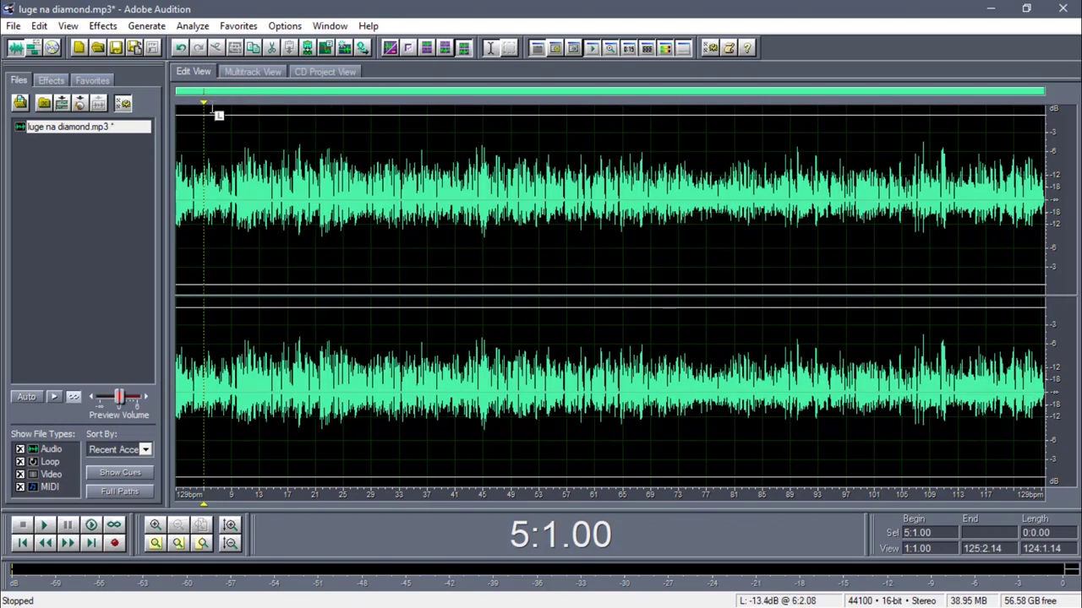
click(180, 48)
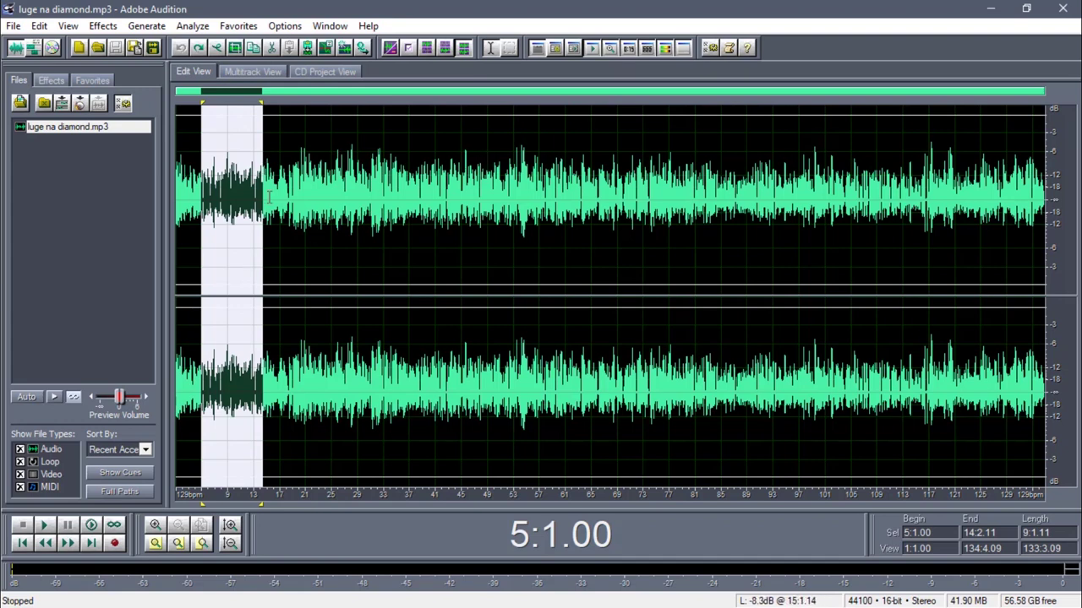
Copy the selected passage and paste it over the range from 51:1.10 to 61:1.00.
click(255, 48)
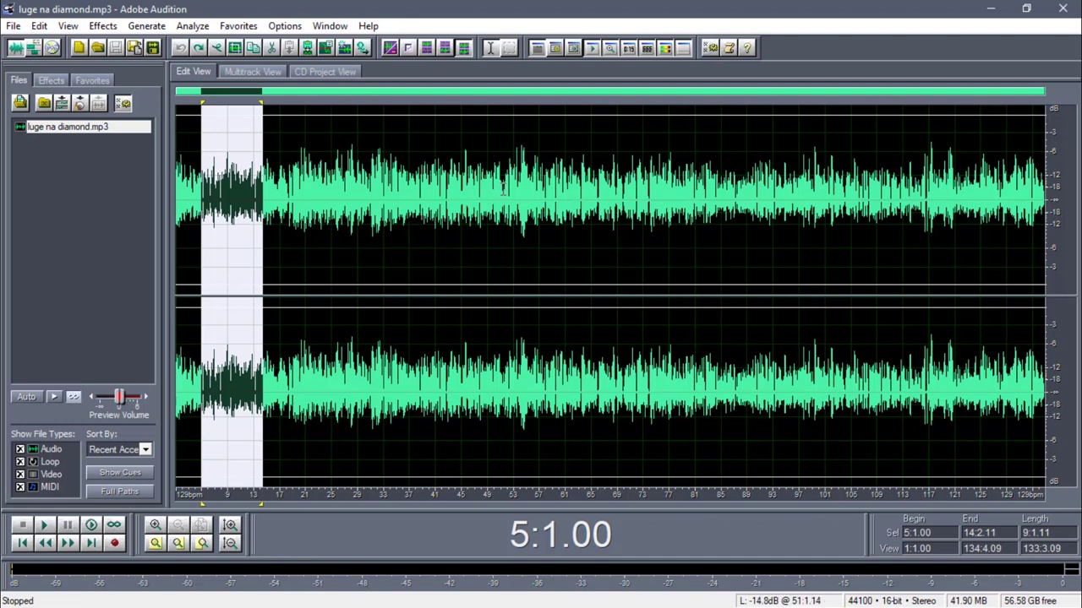
drag(501, 188, 565, 191)
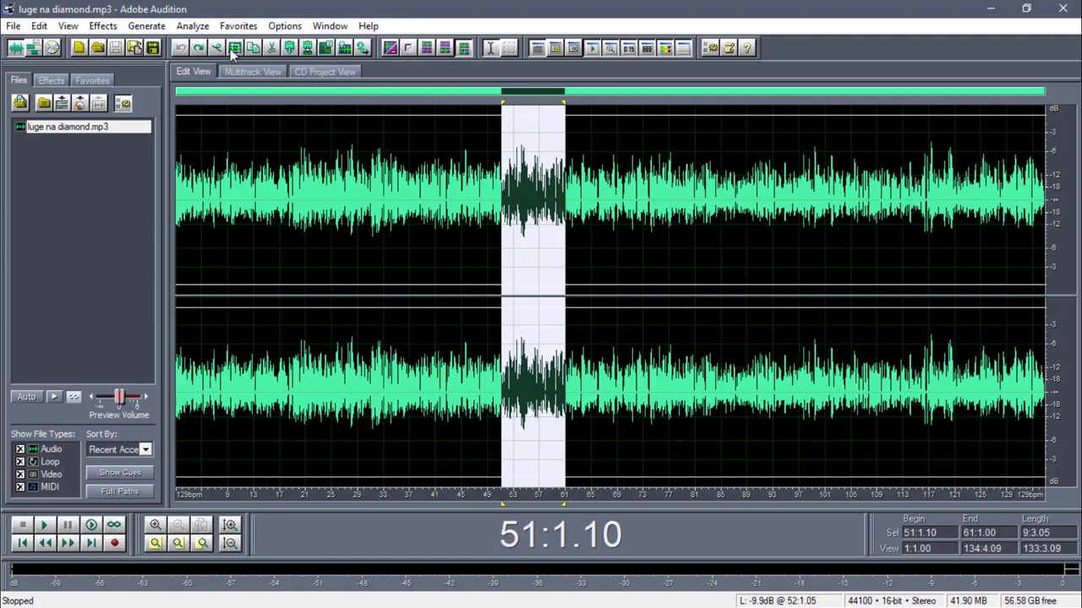
click(290, 48)
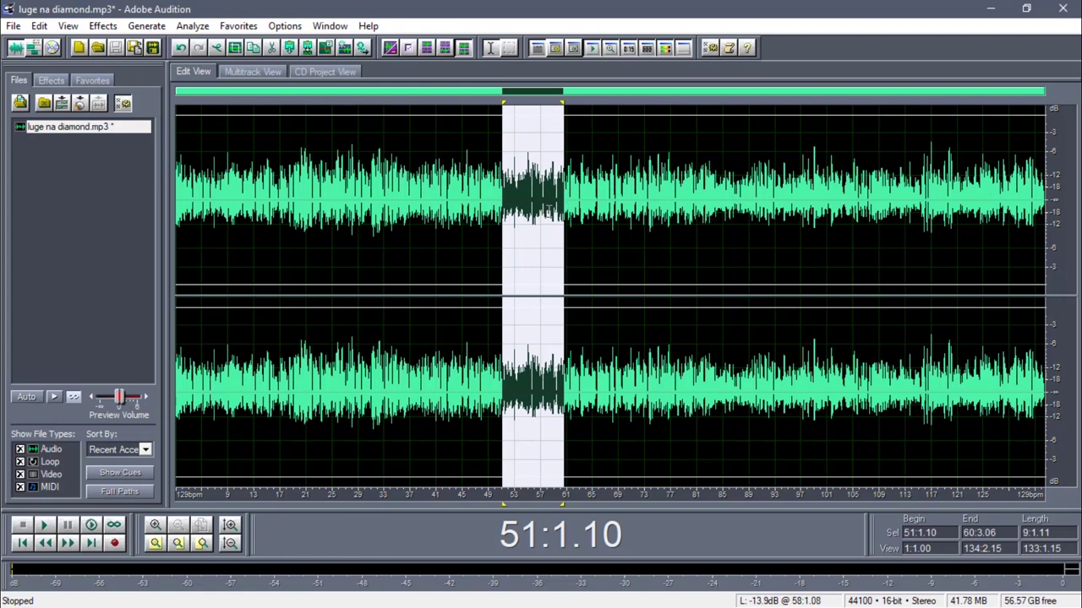
Play the pasted passage in a loop, stop playback, and undo the paste.
click(113, 527)
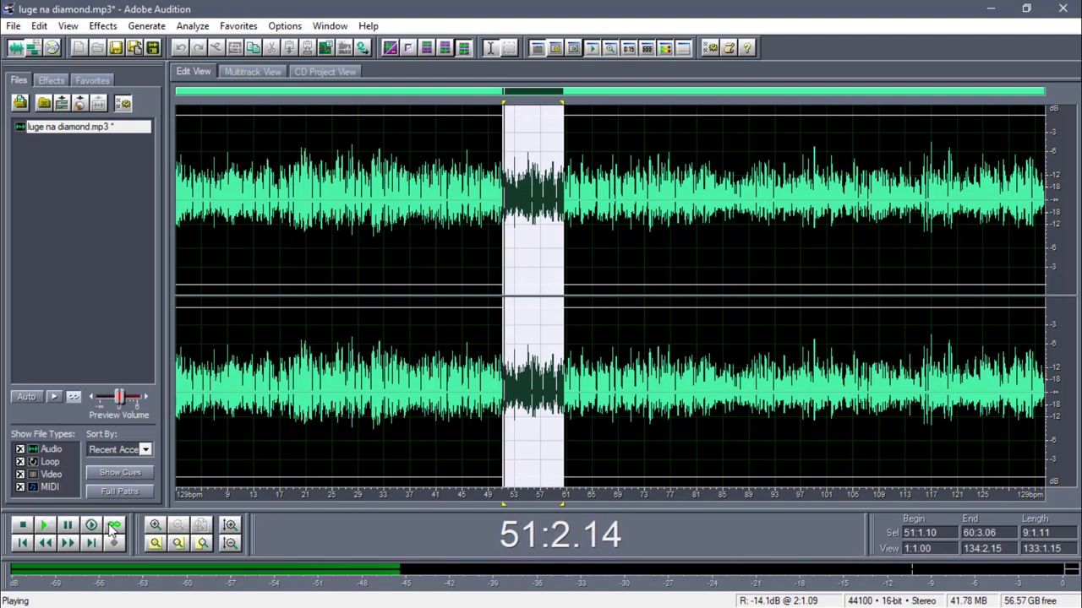
click(23, 525)
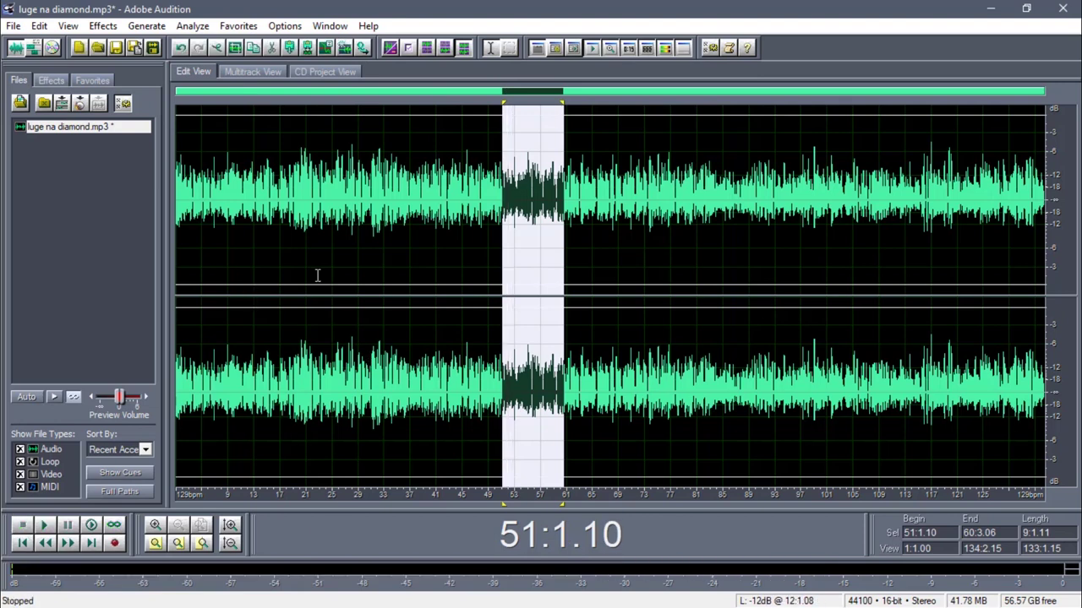
click(179, 48)
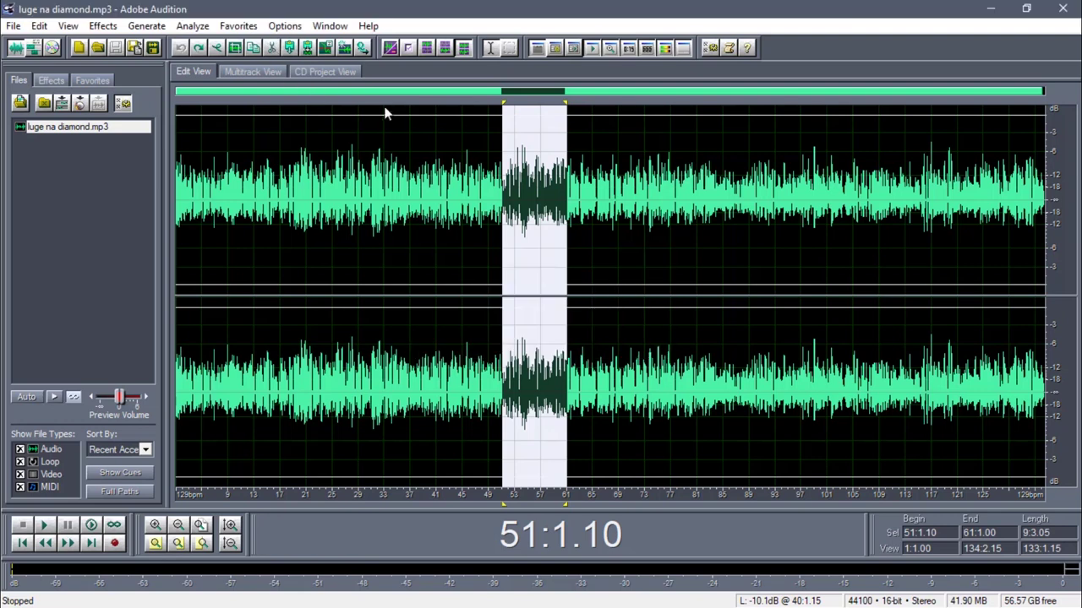
Cut the selected passage from 51:1.10 to 61:1.00 and paste it over the short range from 29:3.14 to 30:4.06.
key(ctrl+x)
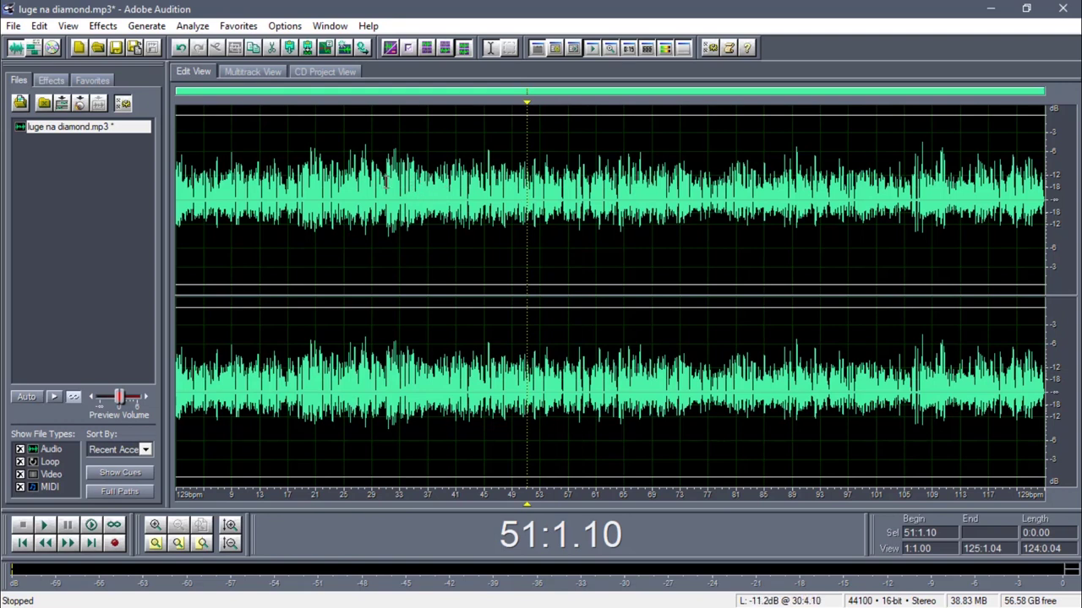
mouse_move(384, 184)
mouse_down()
mouse_move(355, 183)
mouse_move(377, 183)
mouse_up()
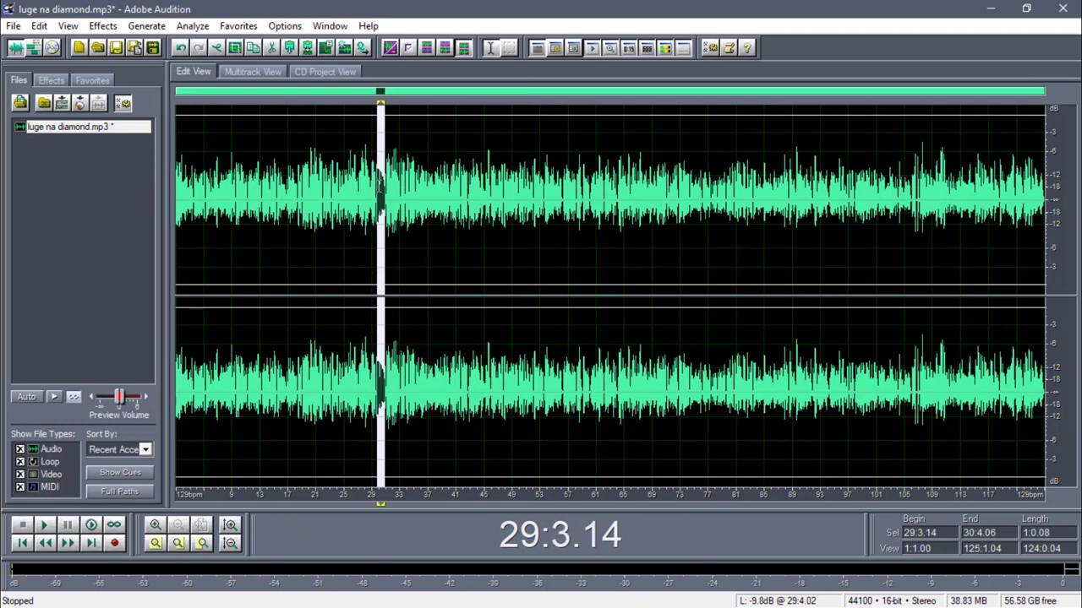
key(ctrl+v)
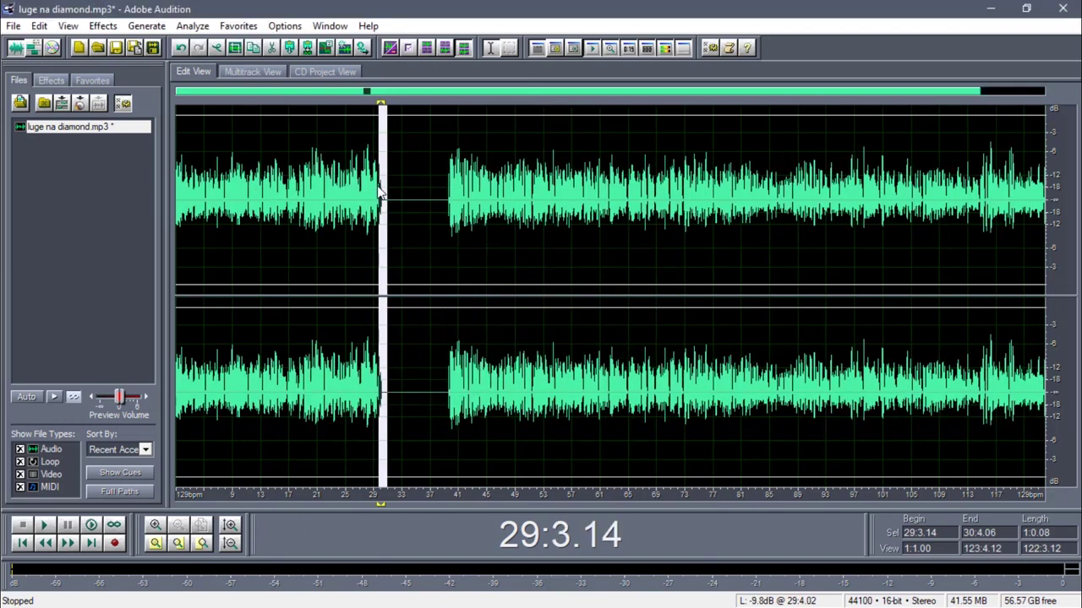